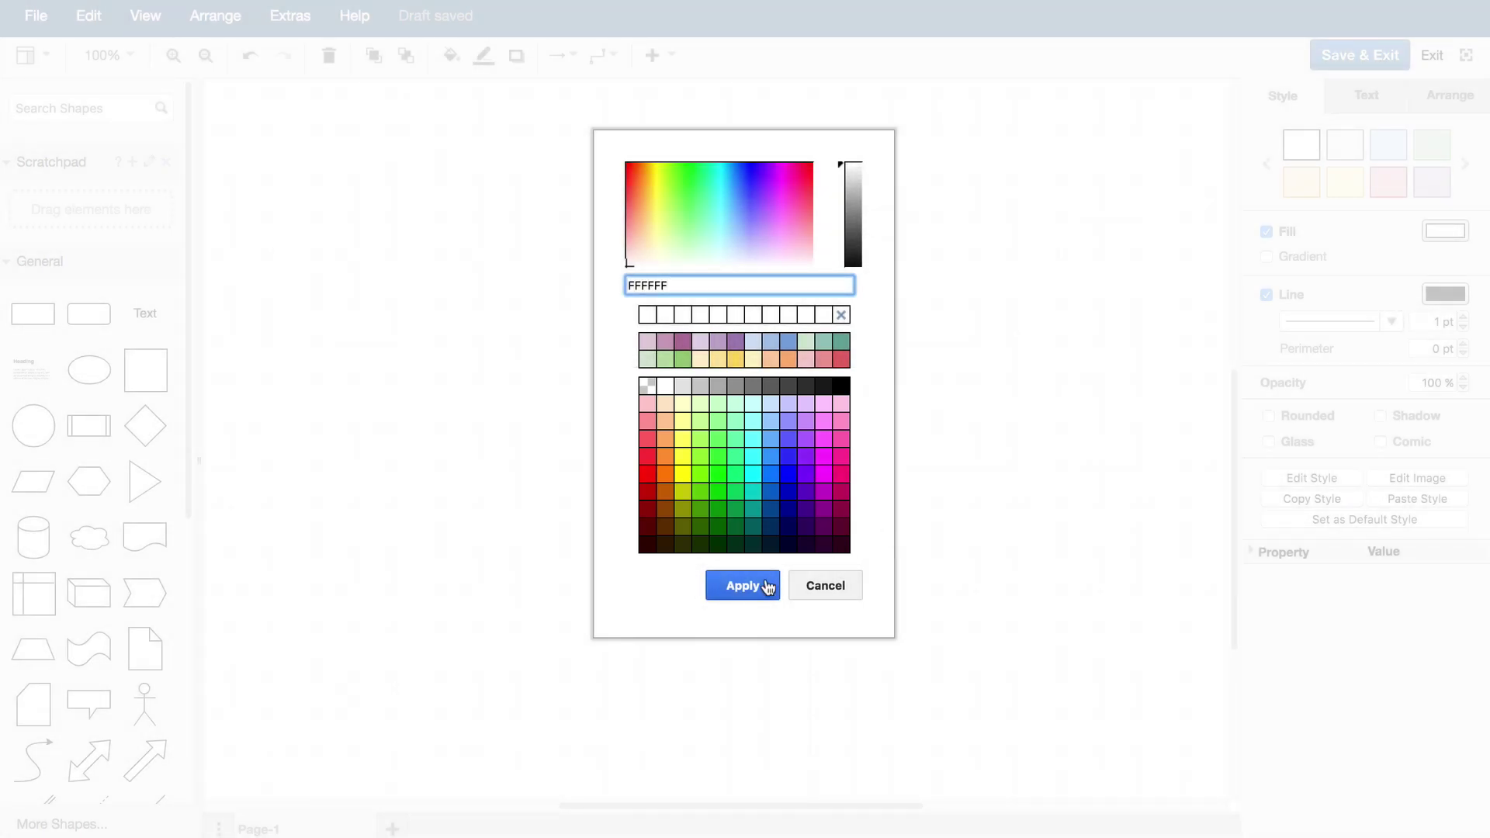
Apply the white FFFFFF fill to the rectangle.
left_click(767, 588)
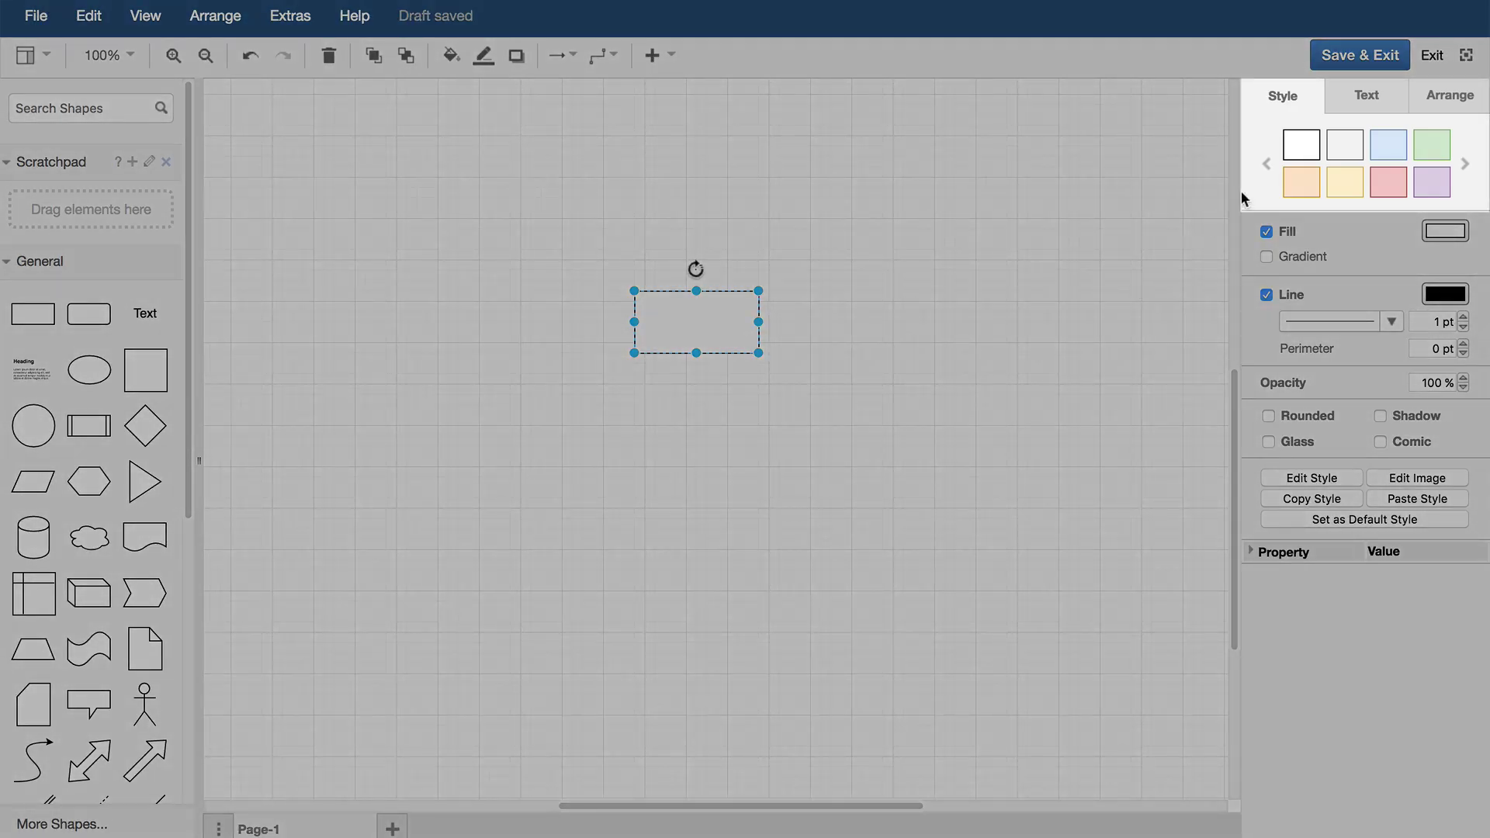
Page back through the other preset style swatch pages in the Style tab.
left_click(1264, 171)
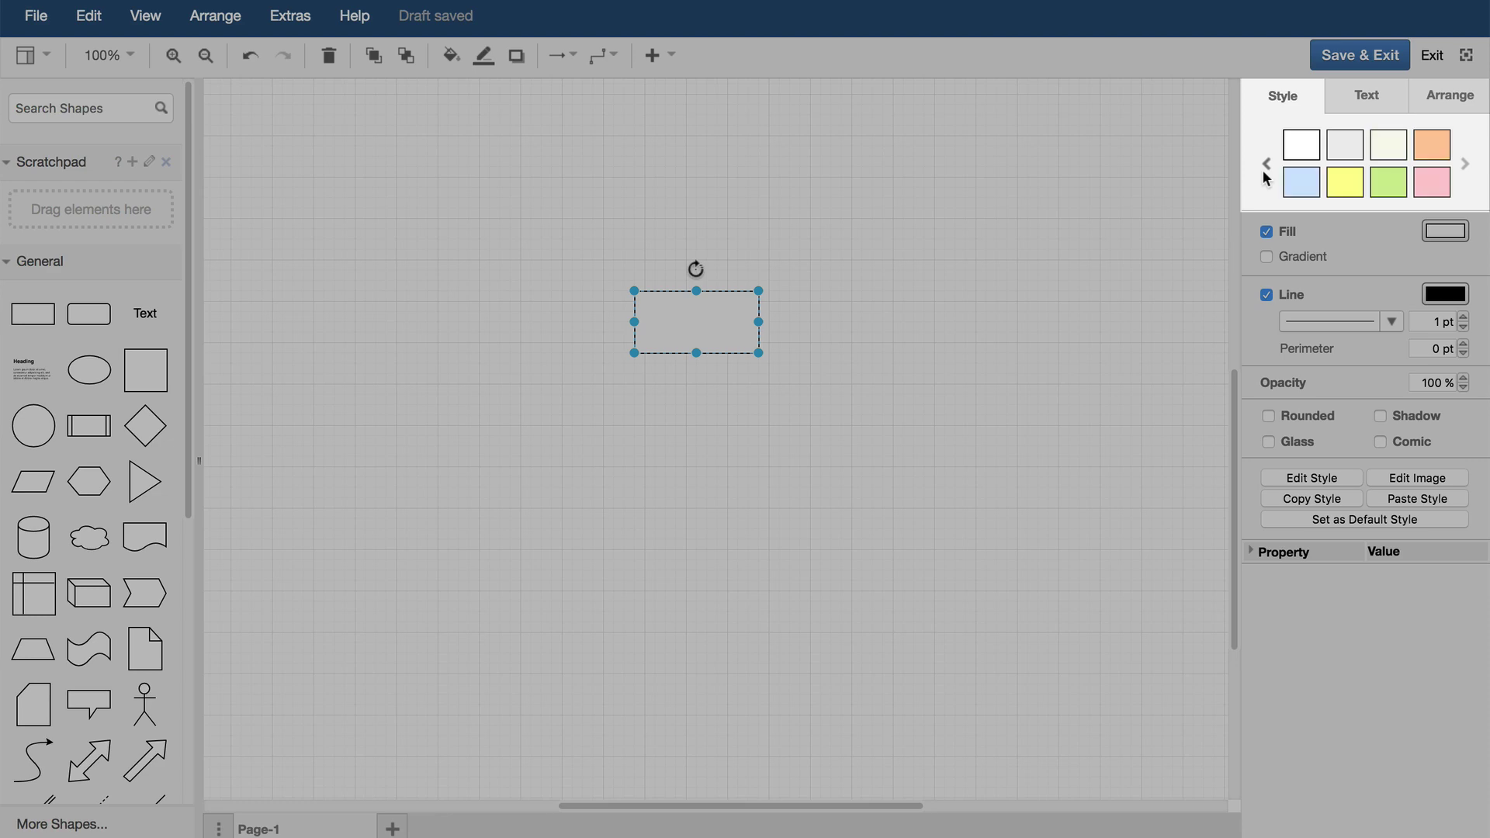
left_click(1266, 171)
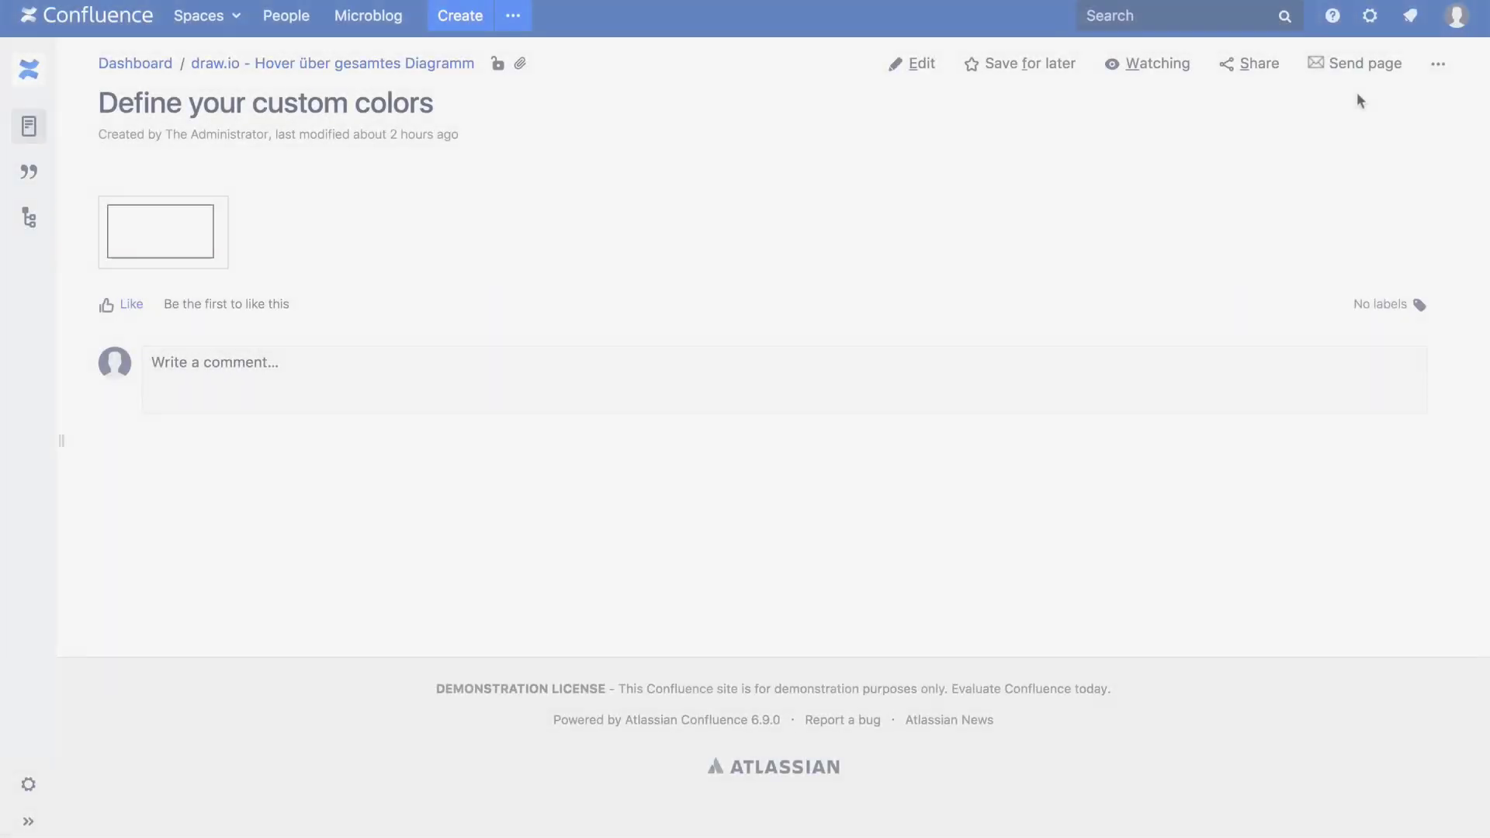
From General configuration, go to the DRAW.IO ADD-ON Add-on Configuration page.
left_click(1371, 22)
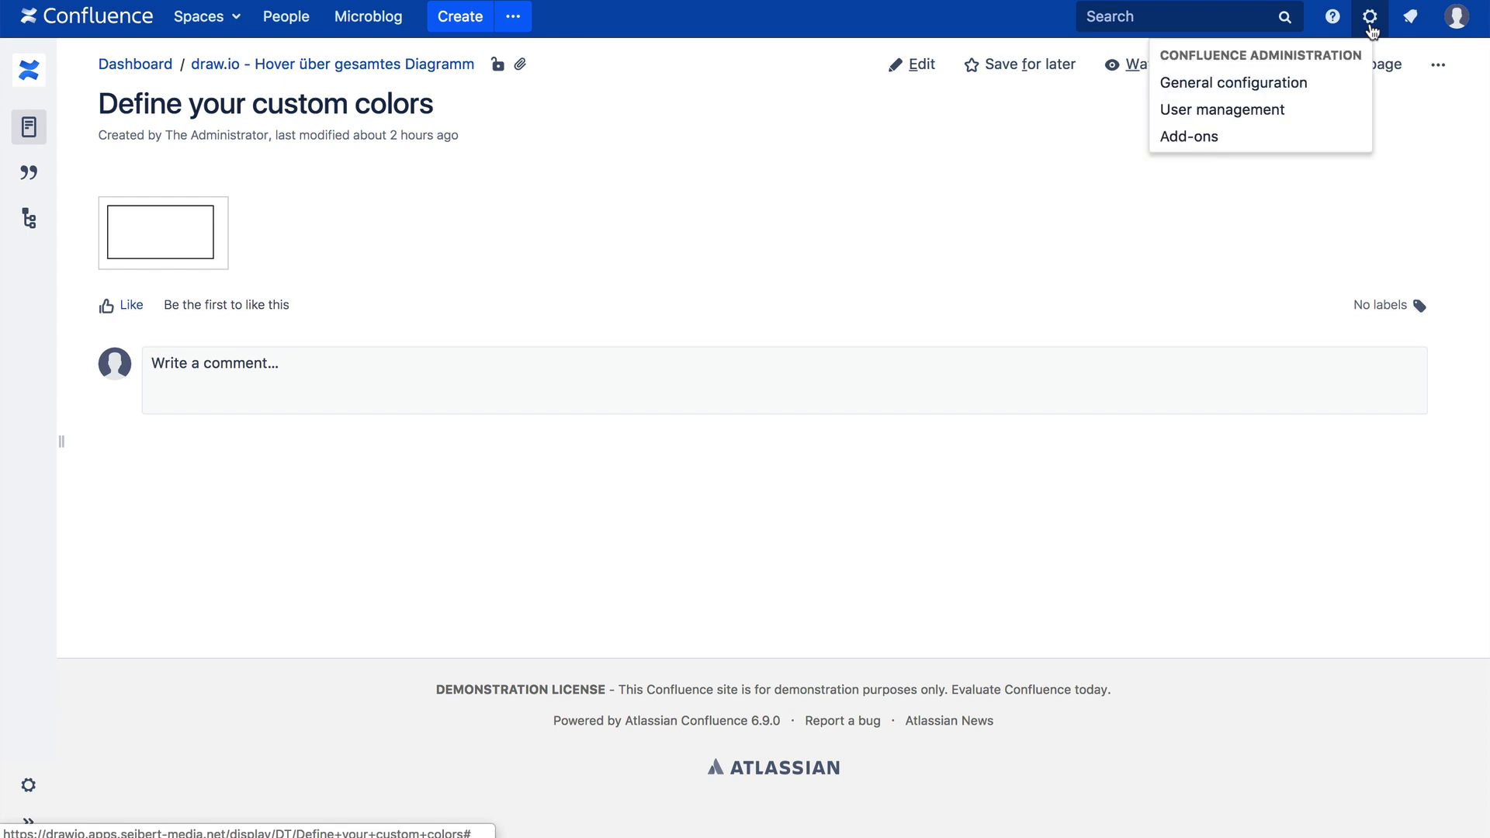
left_click(1351, 86)
scroll(1345, 78, "down", 5)
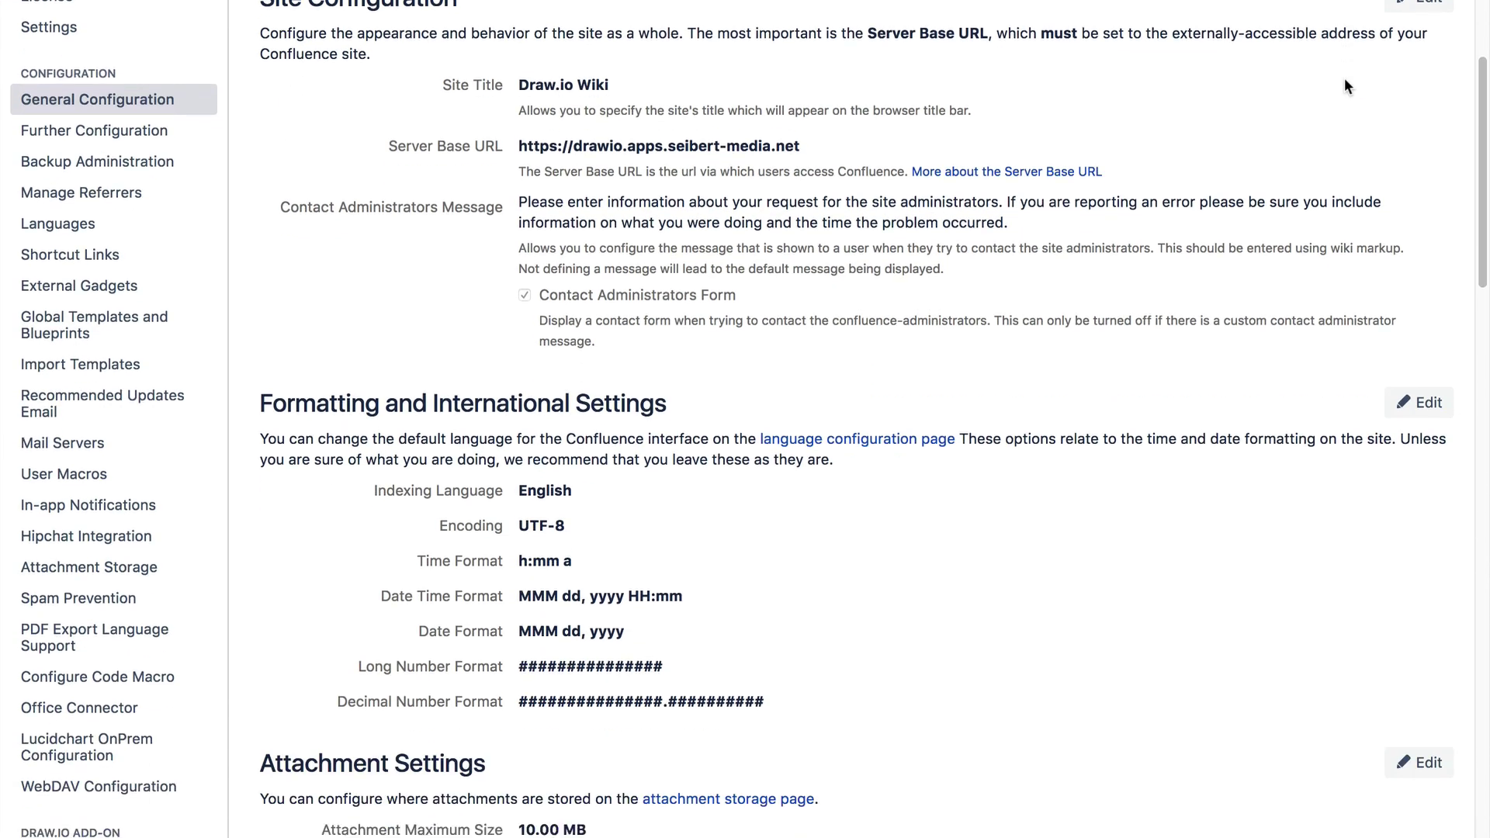
scroll(1344, 78, "down", 3)
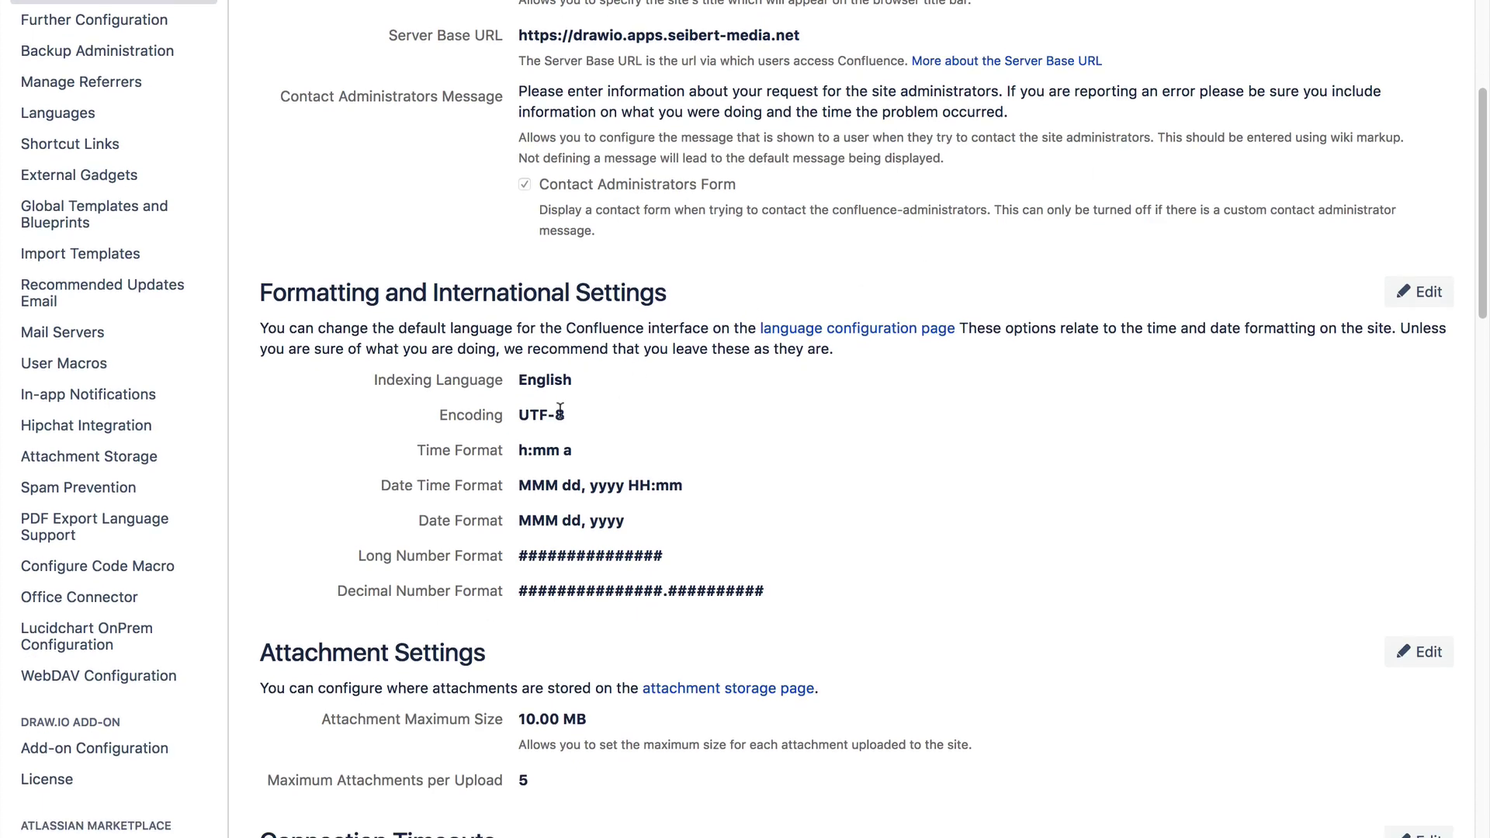
left_click(158, 749)
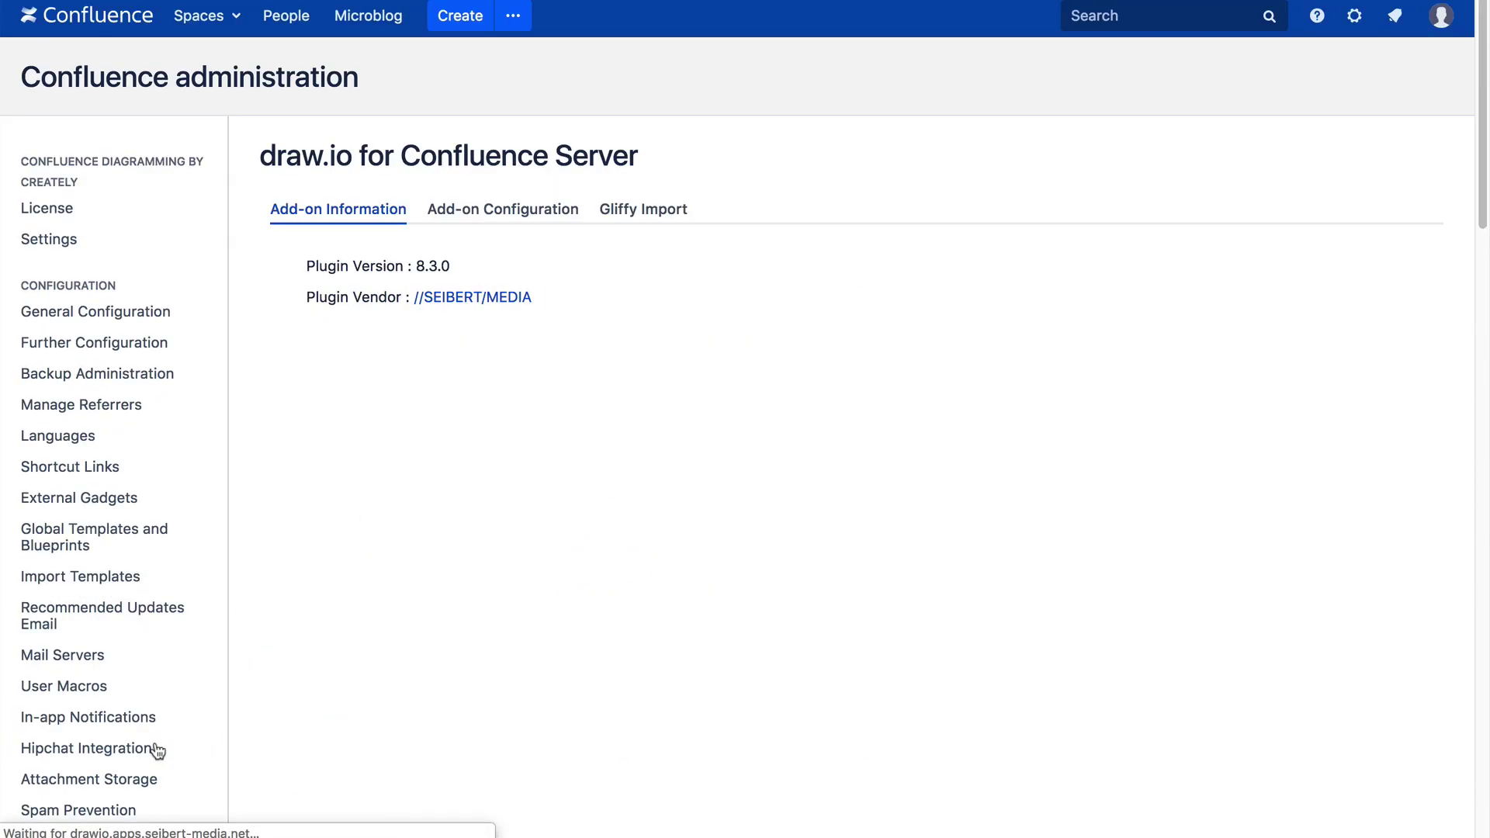
Paste the presetColors JSON into the enlarged UI Configuration box and save changes.
left_click(473, 227)
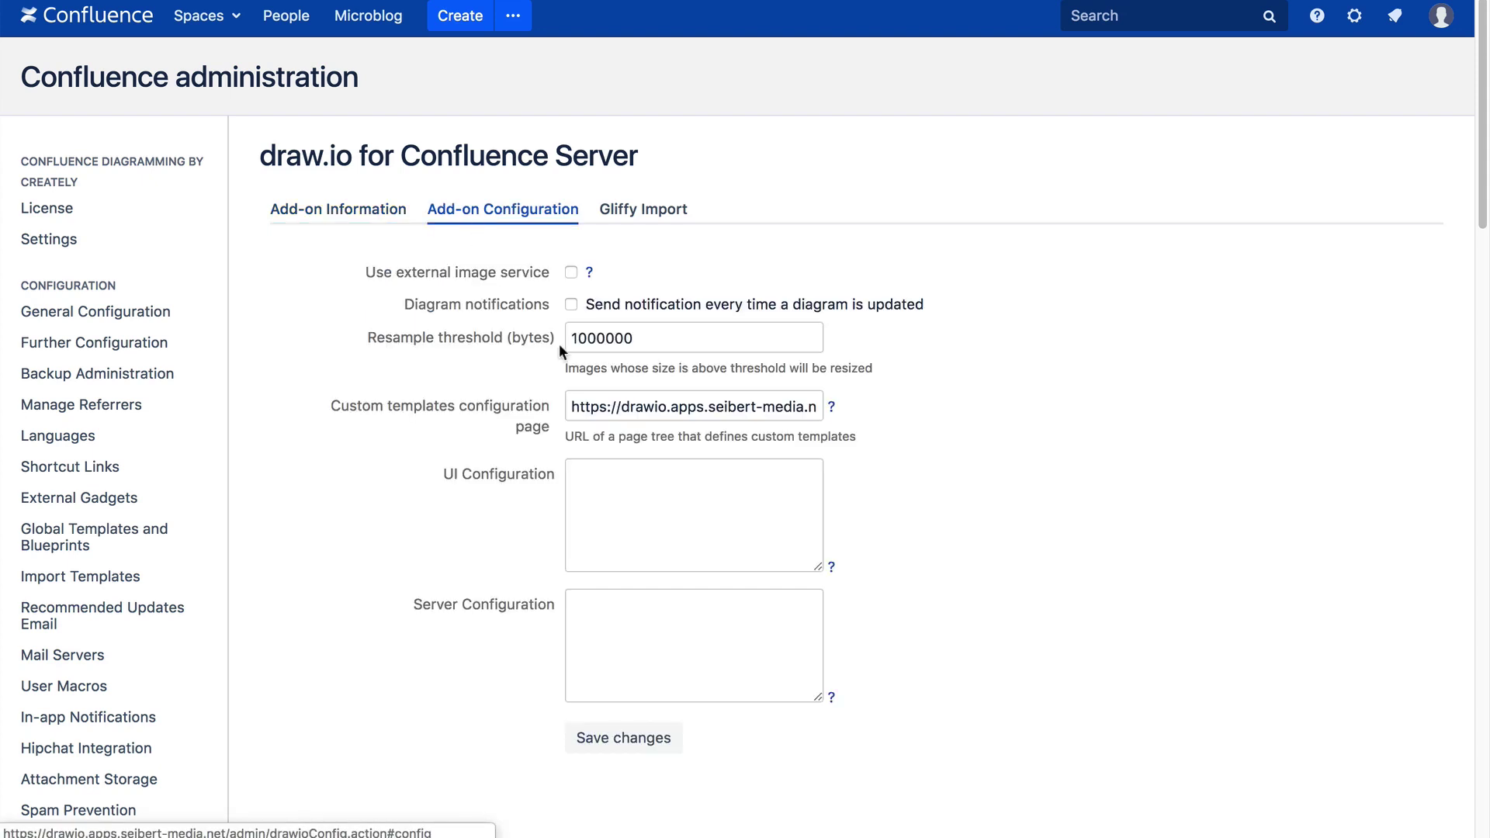
left_click_drag(822, 562, 821, 676)
left_click(689, 525)
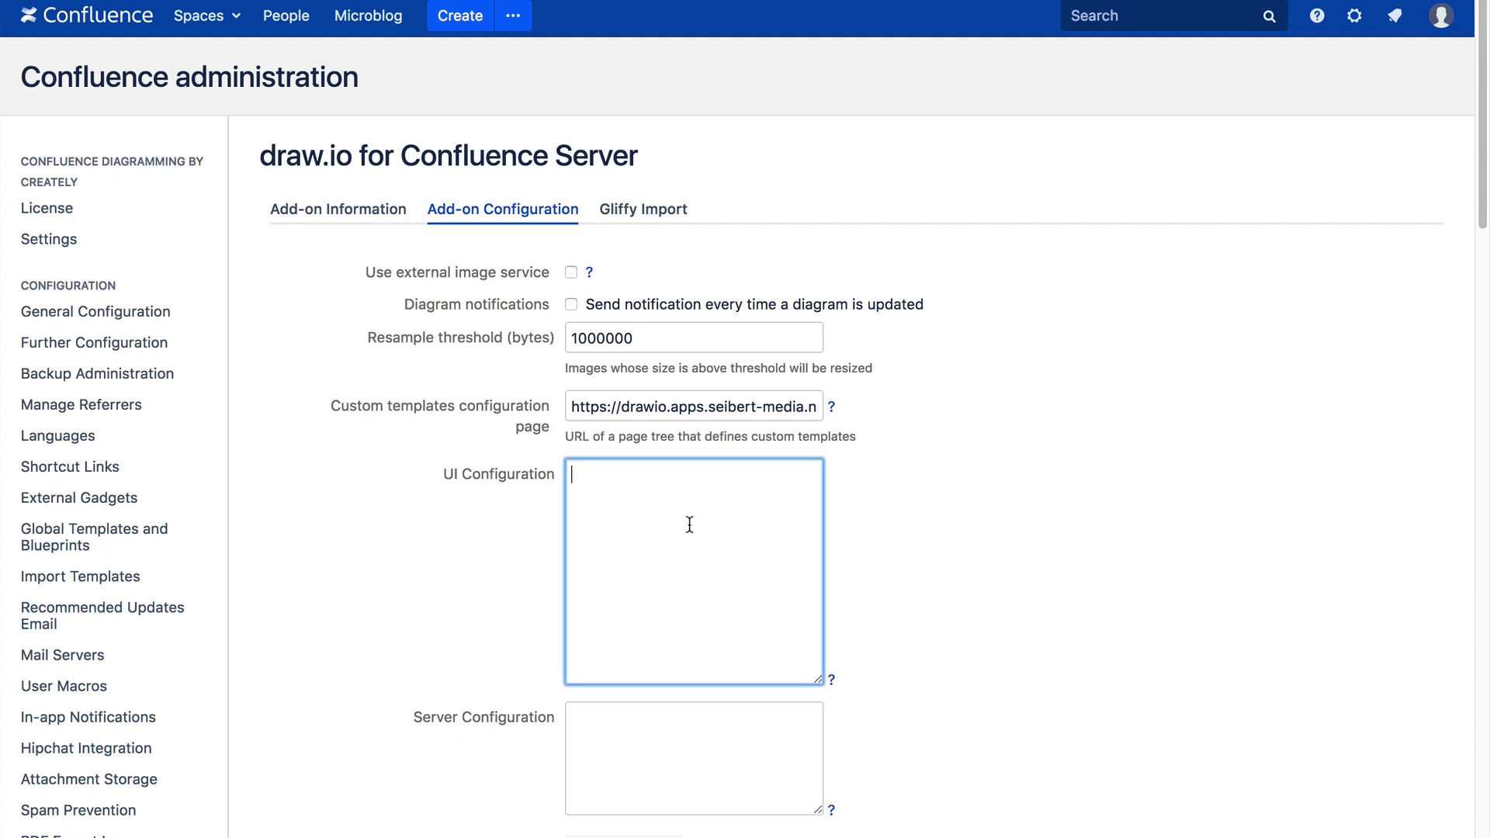
type("{\"presetColors\": [\"a5adba\", \"5e6c84\", \"172b4d\", \"b3d4ff\", \"4c9aff\", \"0052cc\", \"b3f5ff\", \"79e2f2\", \"00b8d9\", \"c0b6f2\", \"998dd9\", \"6554c0\", \"ffbdad\", \"ff8f73\", \"ff5630\", \"fff0B3\", \"ffe380\", \"ffab00\", \"abf5d1\", \"79f2c0\", \"36b37e\", \"cccccc\", \"888888\", \"333333\"]}")
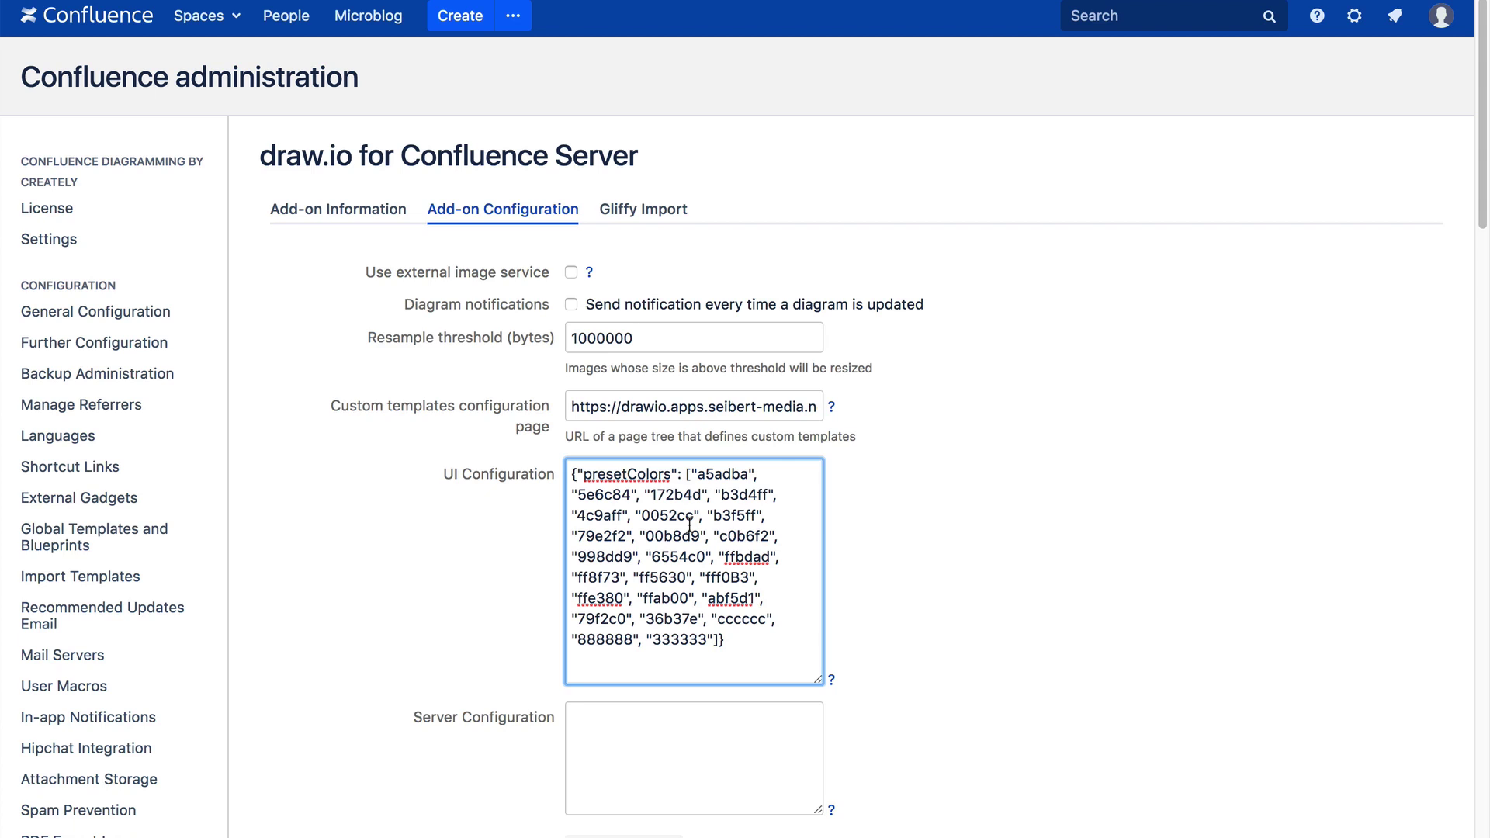
double_click(637, 473)
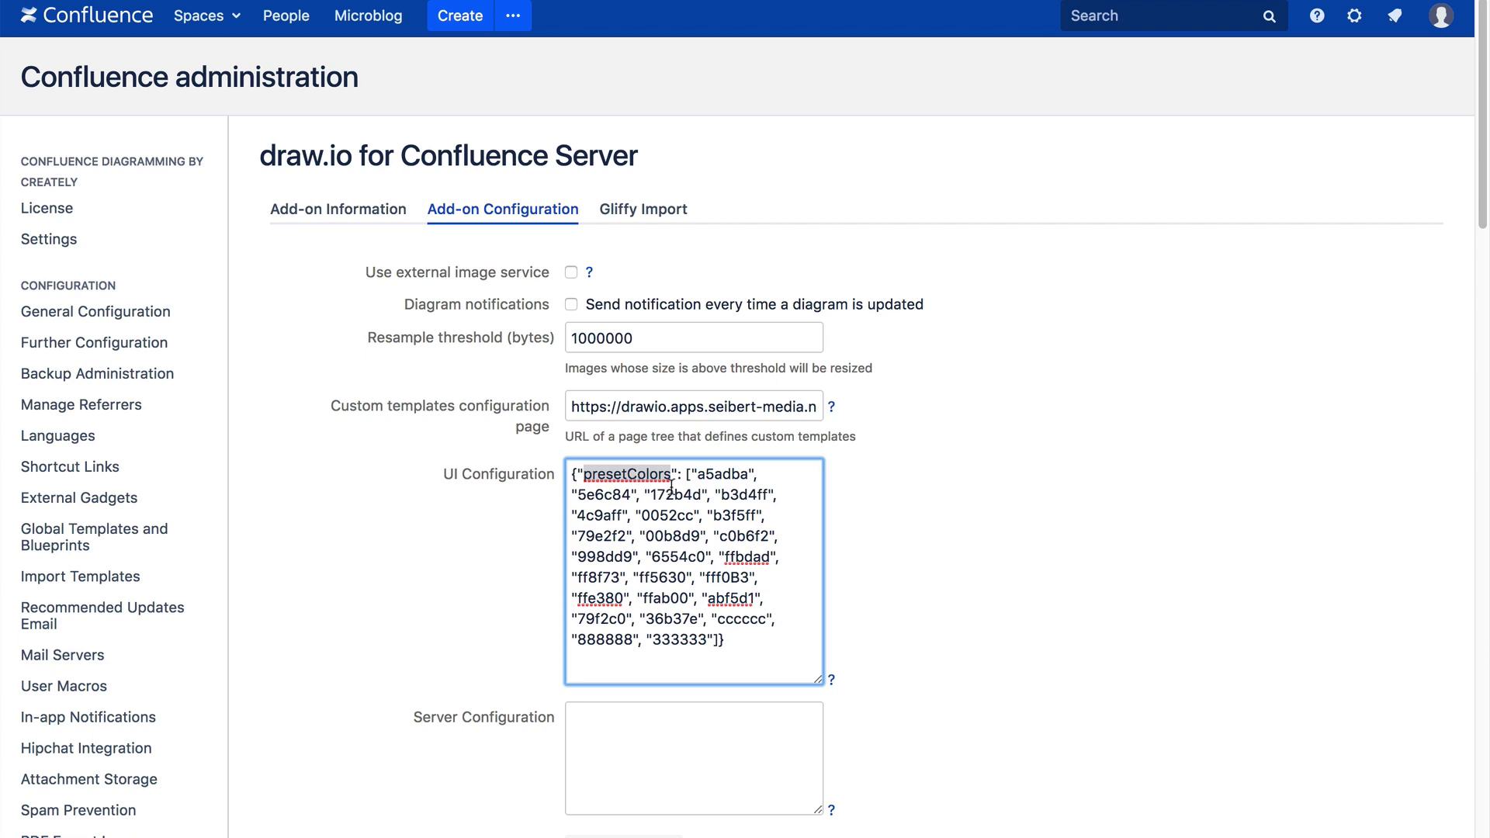
scroll(776, 646, "down", 1)
scroll(739, 647, "down", 1)
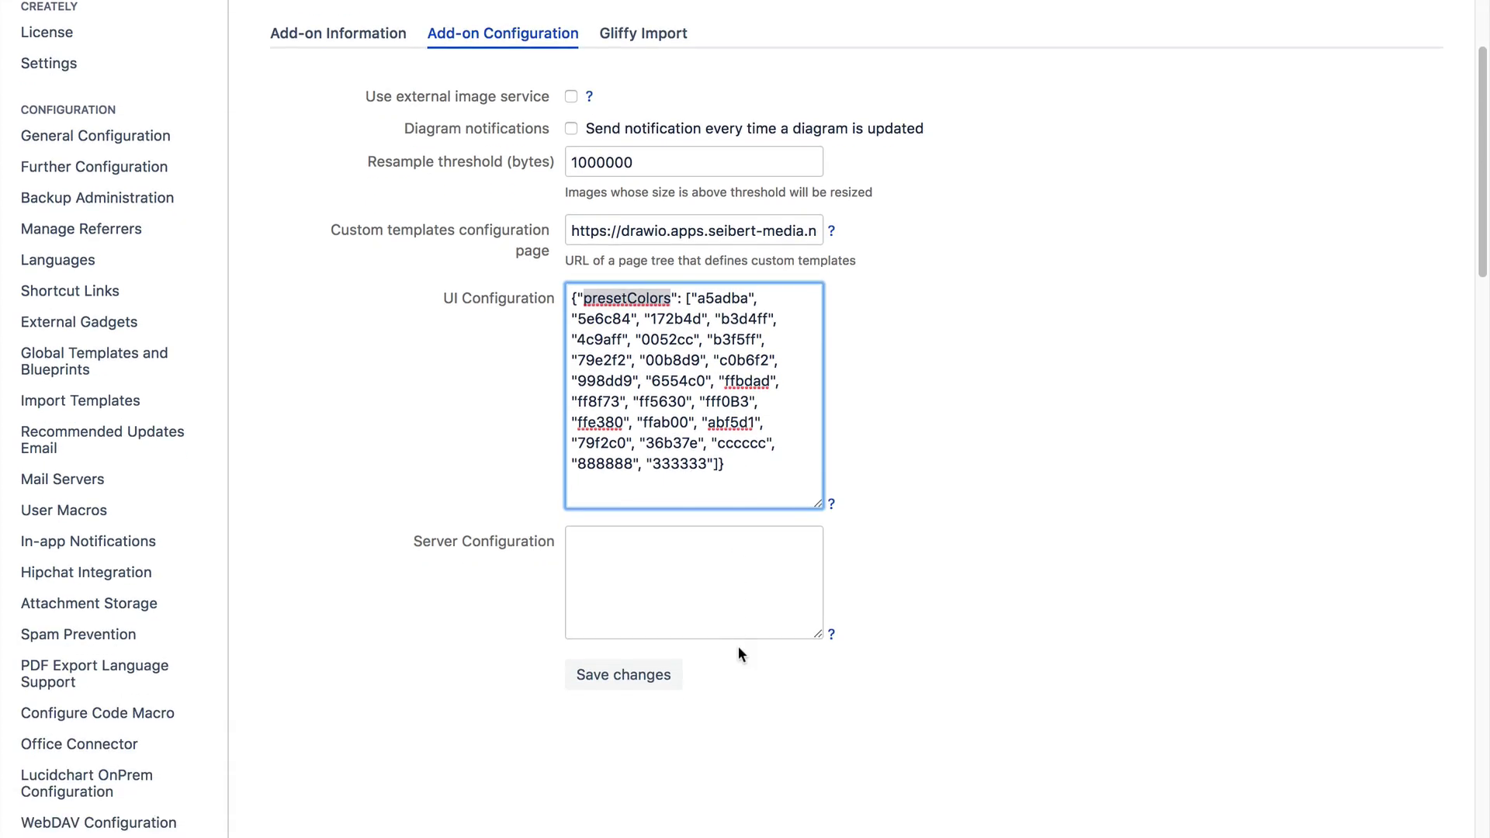
left_click(672, 676)
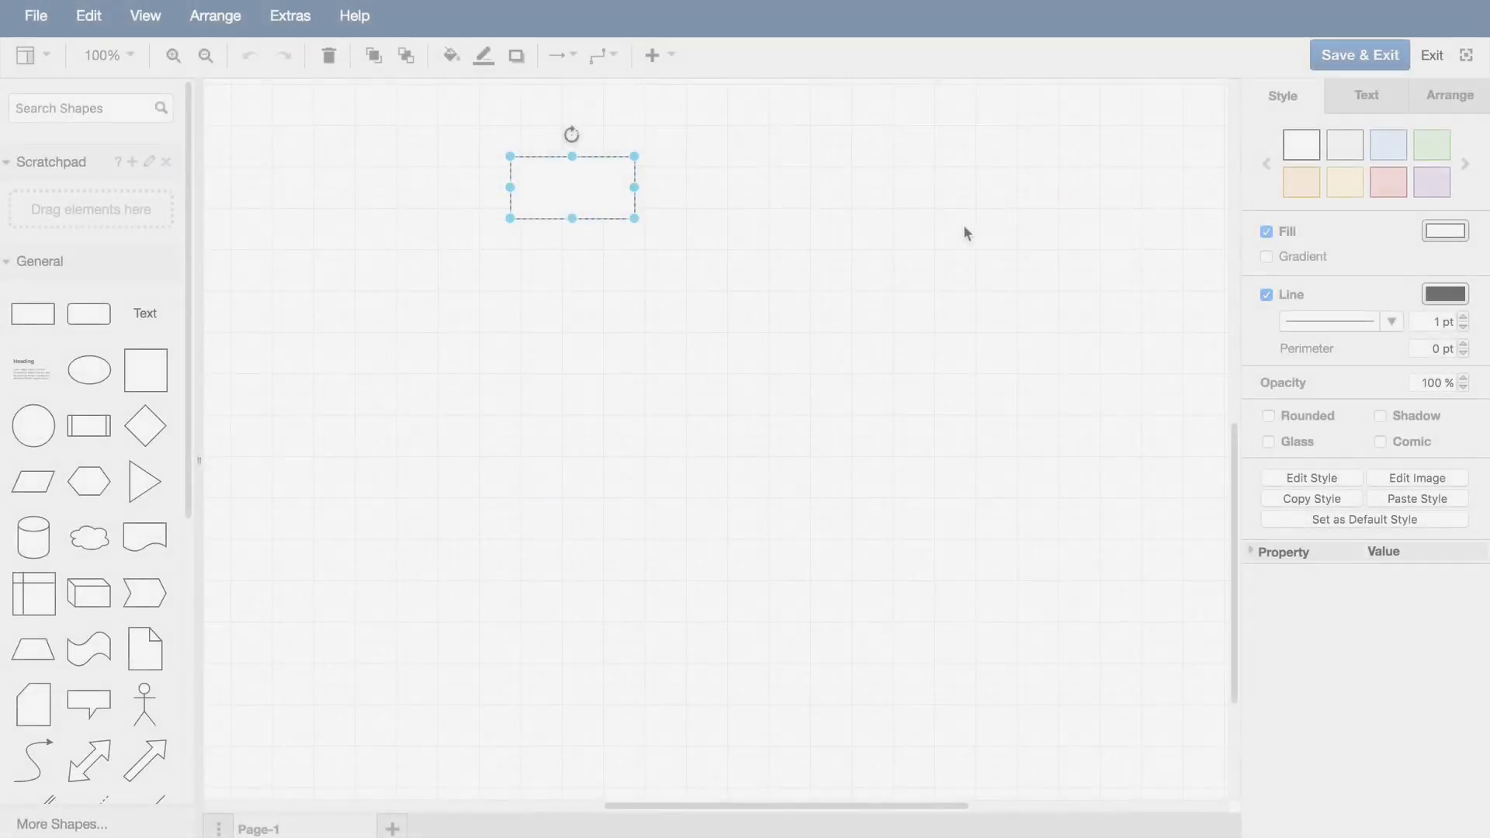
Open the rectangle's fill colour picker to check the preset colours.
left_click(1426, 230)
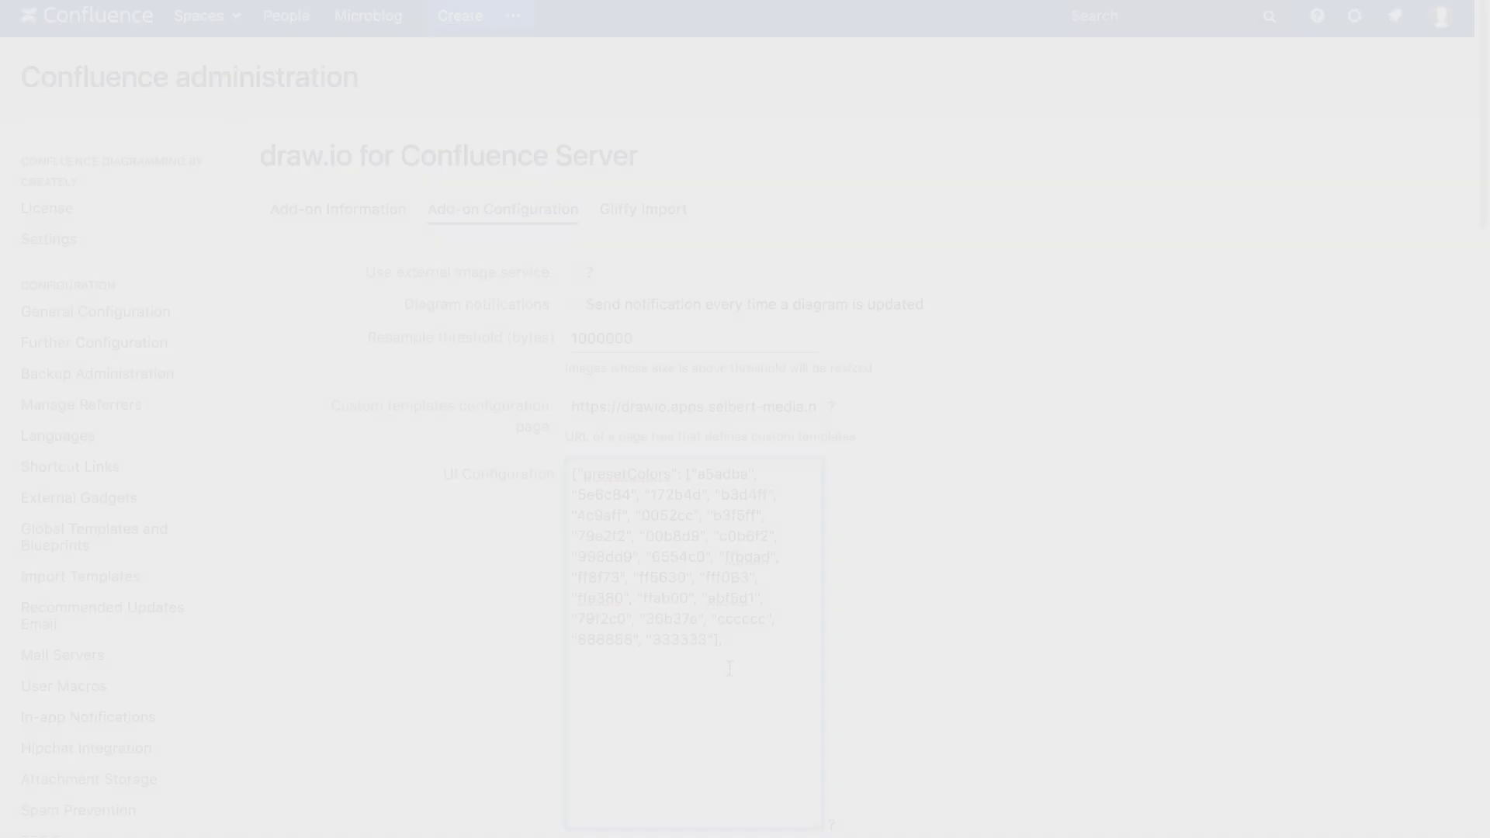
Paste the longer defaultColors hex list into UI Configuration, highlight defaultColors, and save changes.
key("ctrl+v")
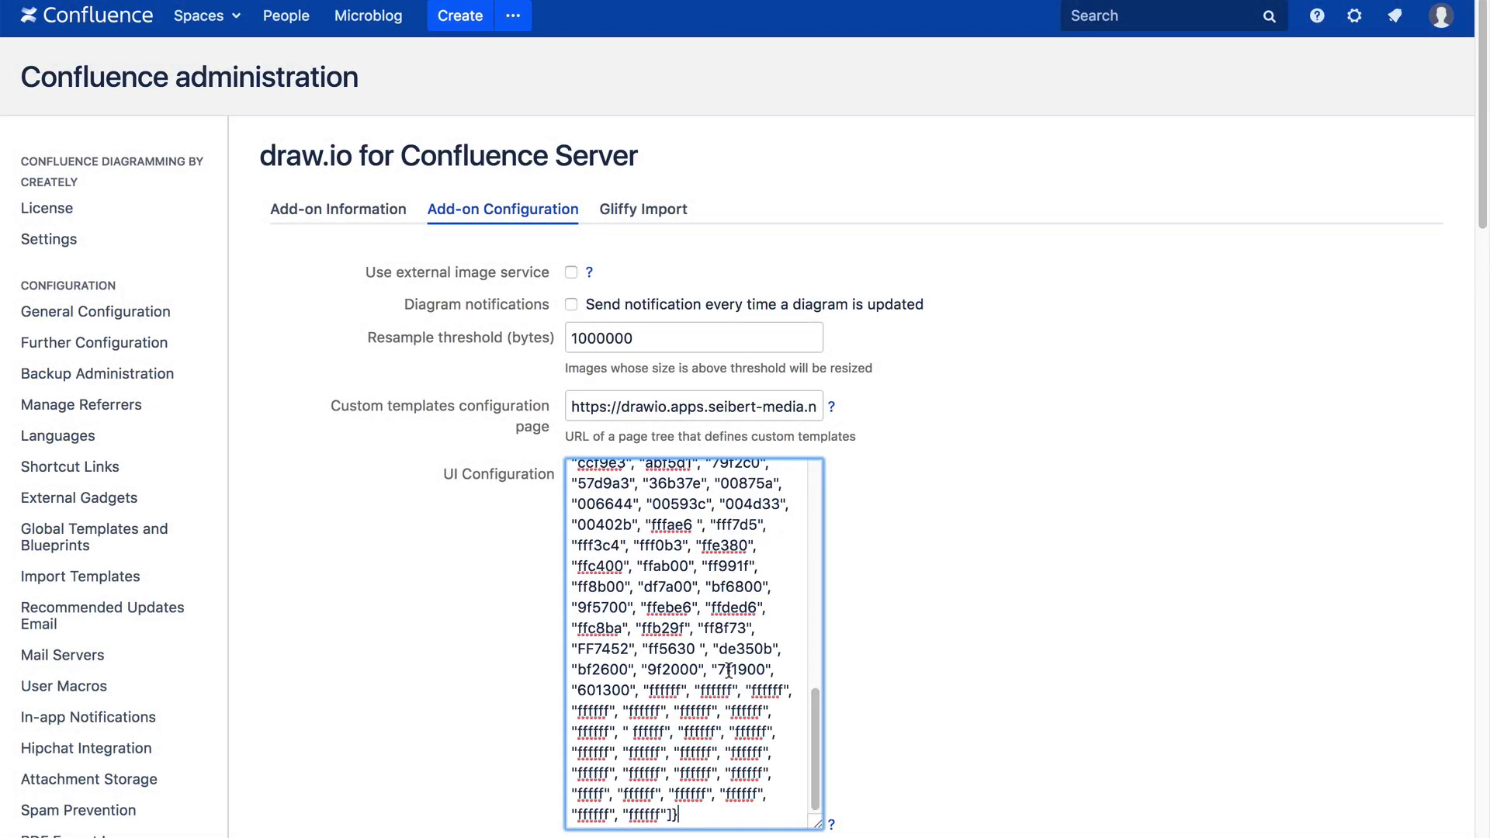
scroll(728, 671, "up", 5)
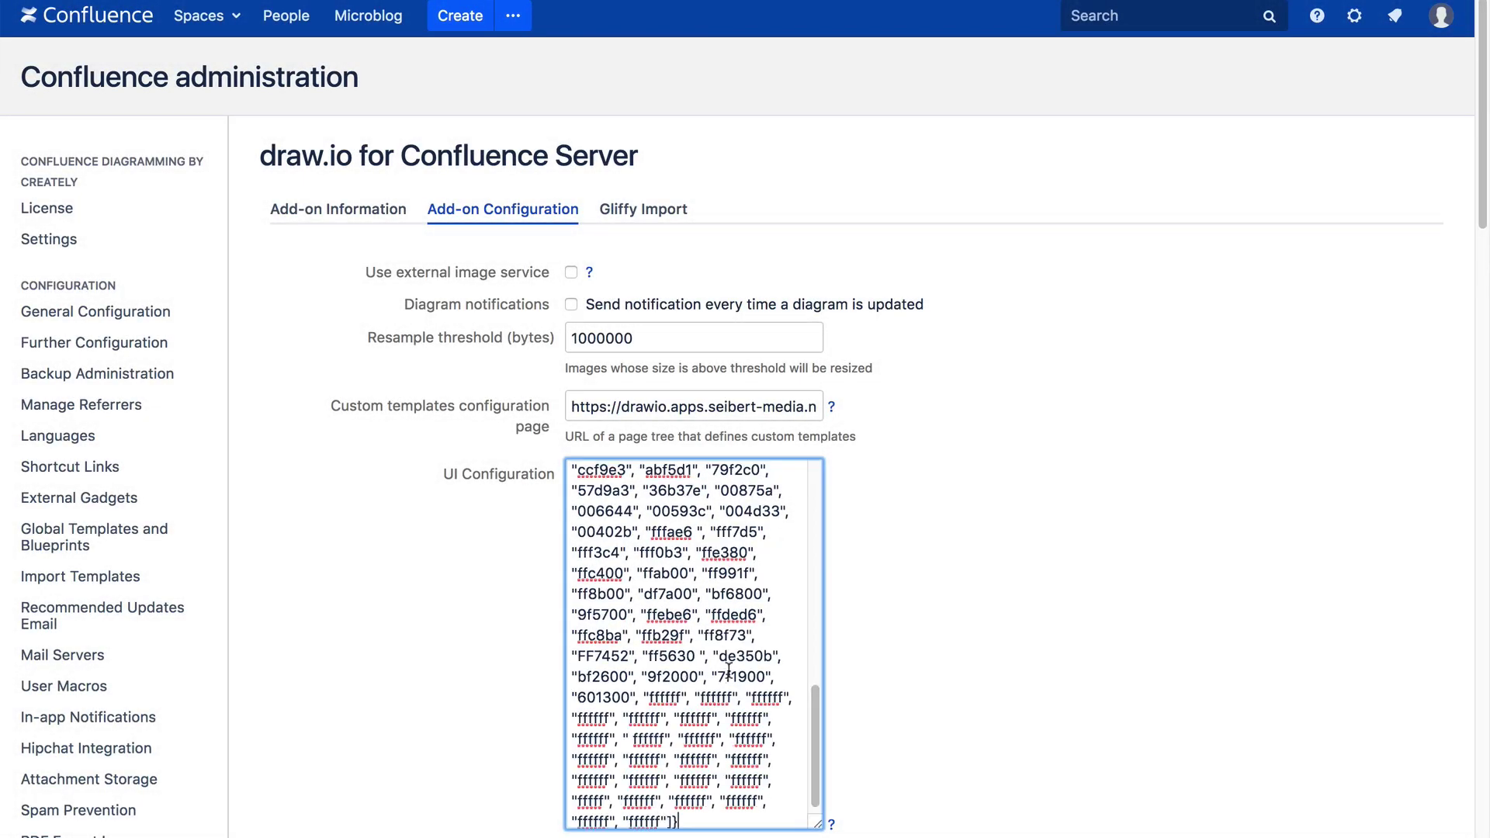
scroll(728, 671, "up", 6)
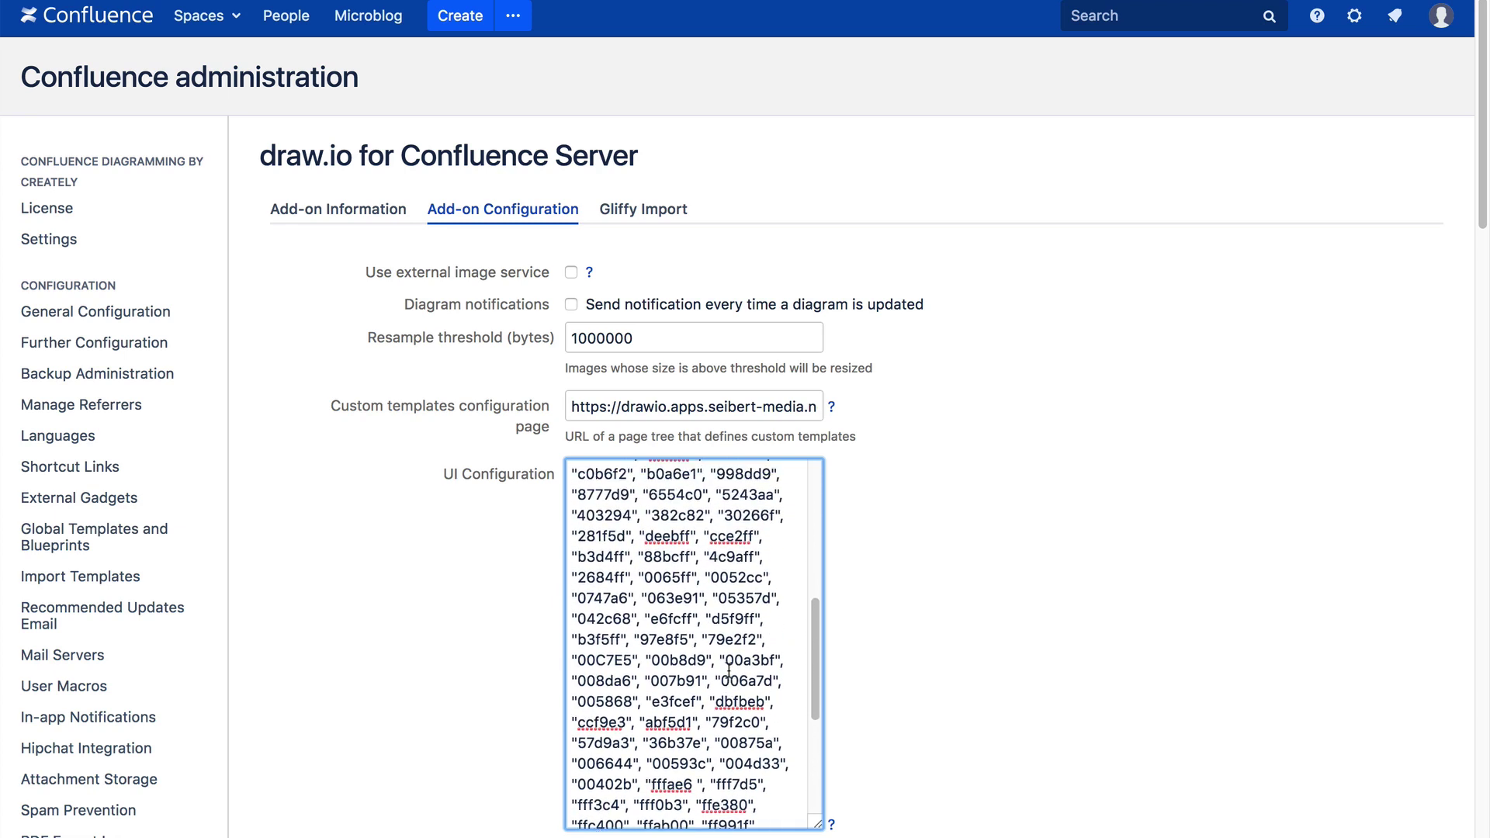
scroll(728, 671, "up", 2)
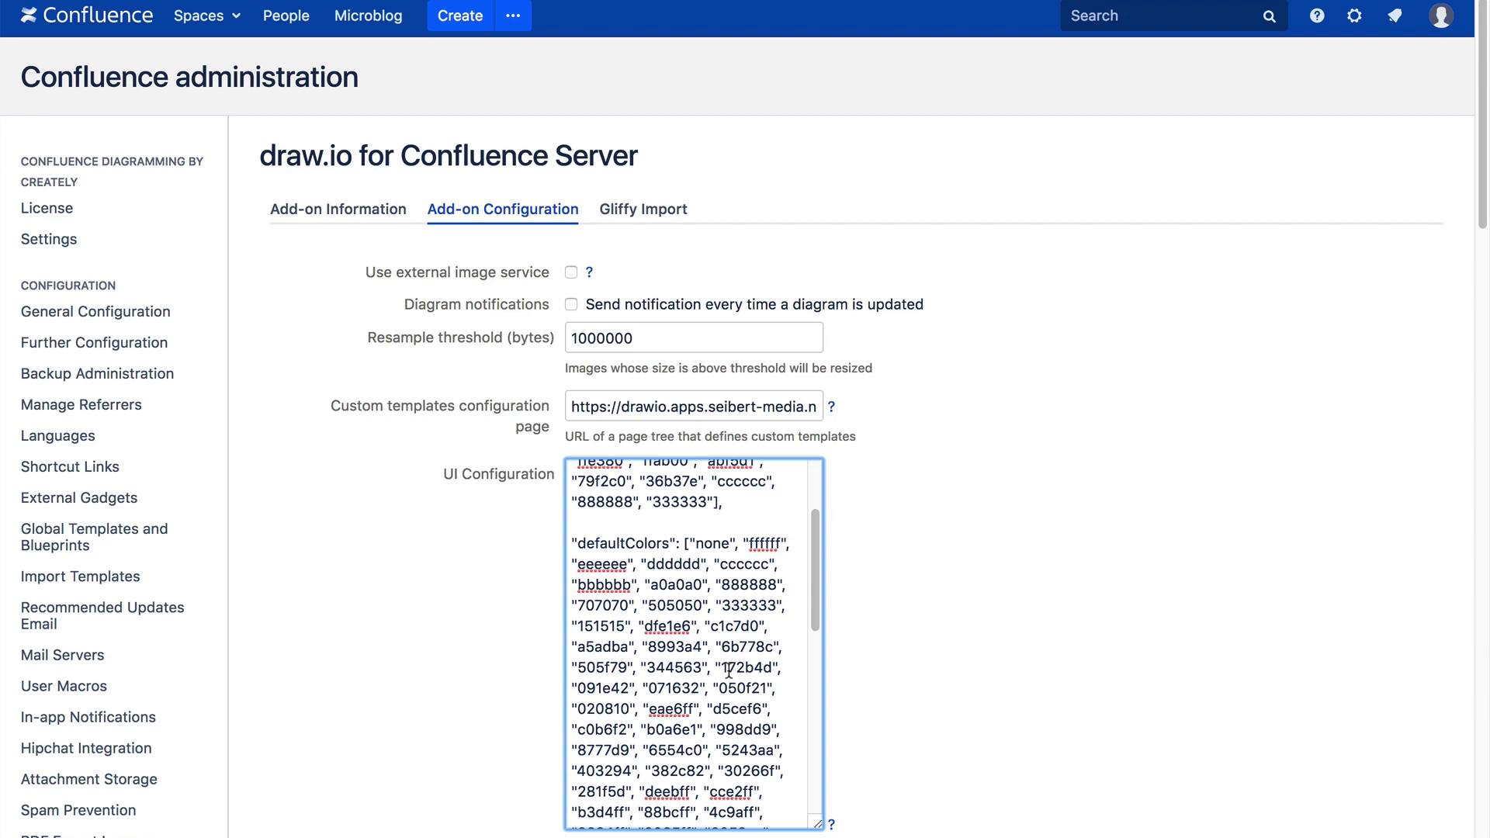
double_click(639, 544)
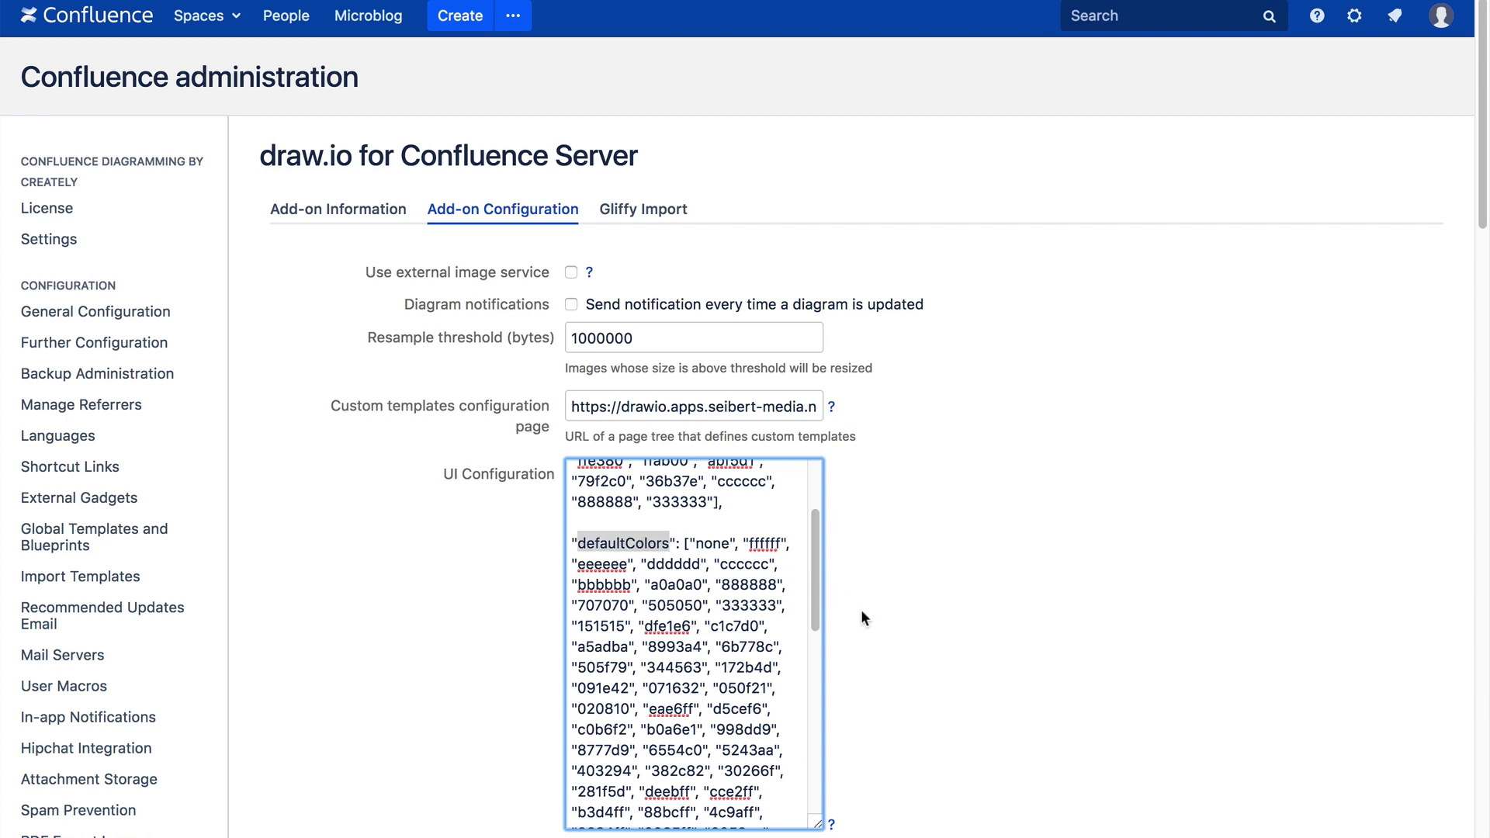
scroll(862, 615, "down", 2)
scroll(861, 619, "down", 3)
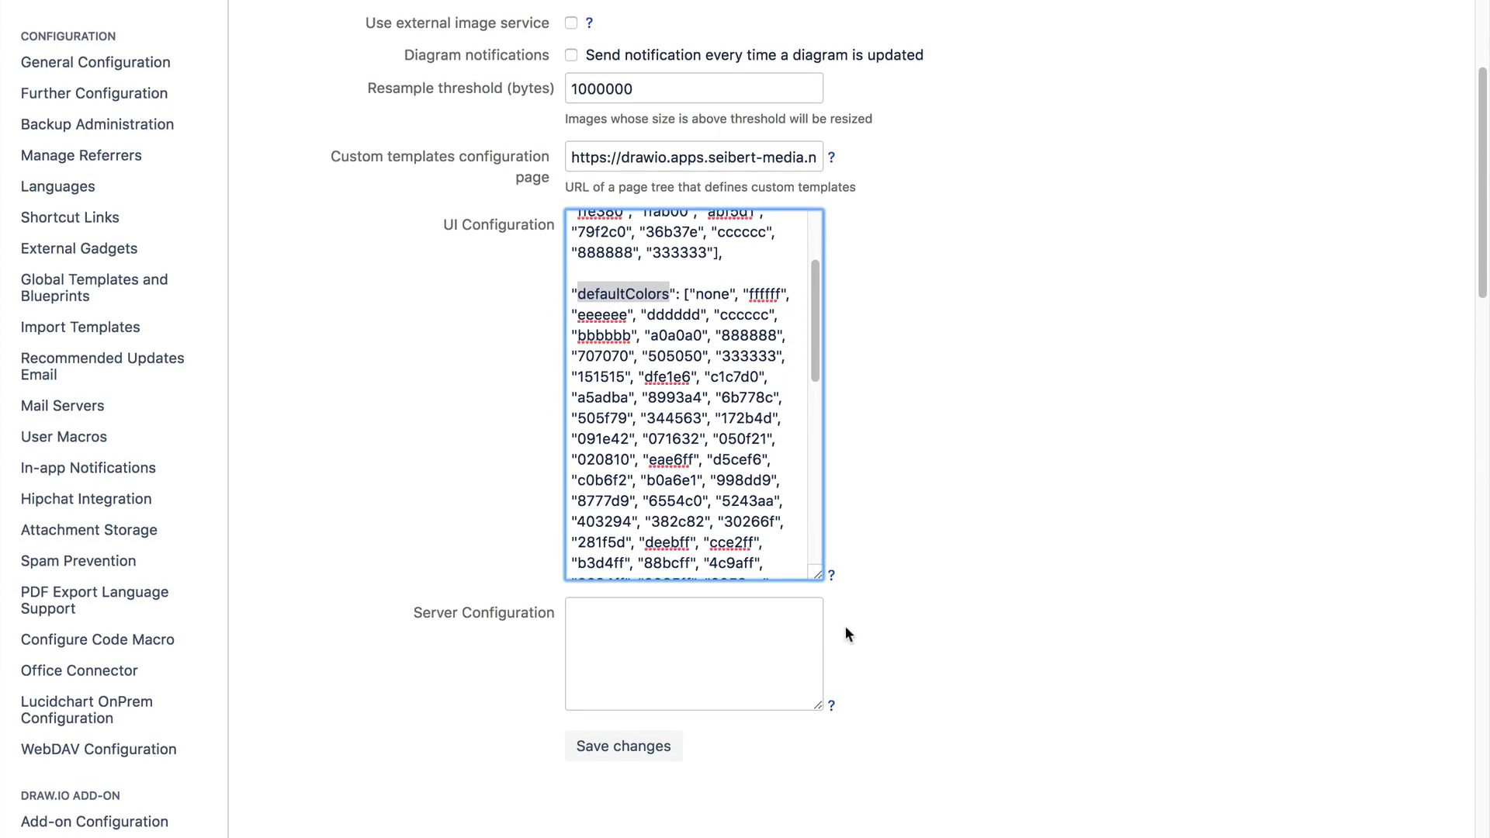
left_click(678, 752)
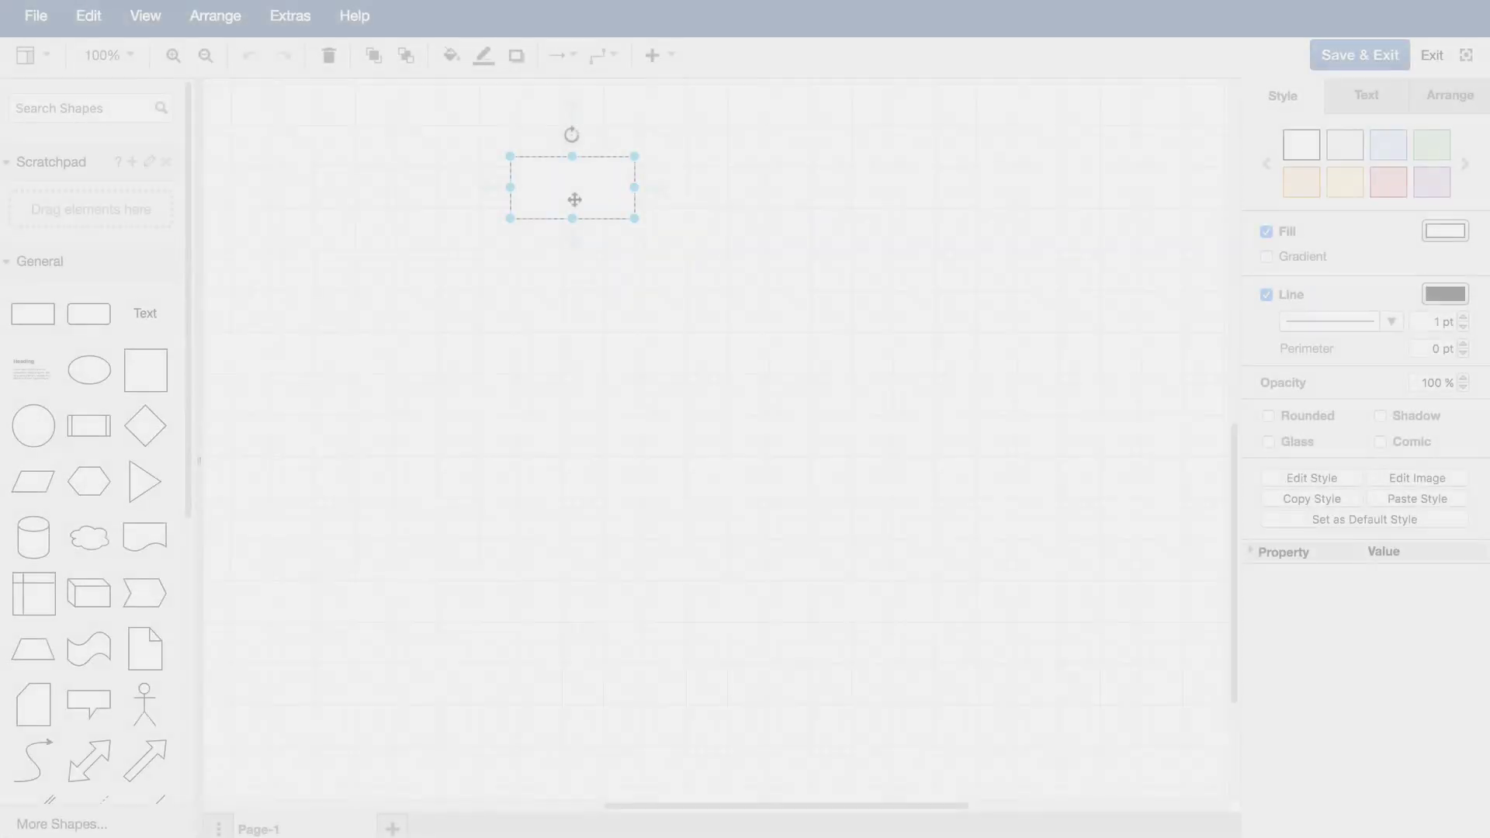
Open the rectangle's fill colour choices to check the custom default colours.
left_click(1446, 231)
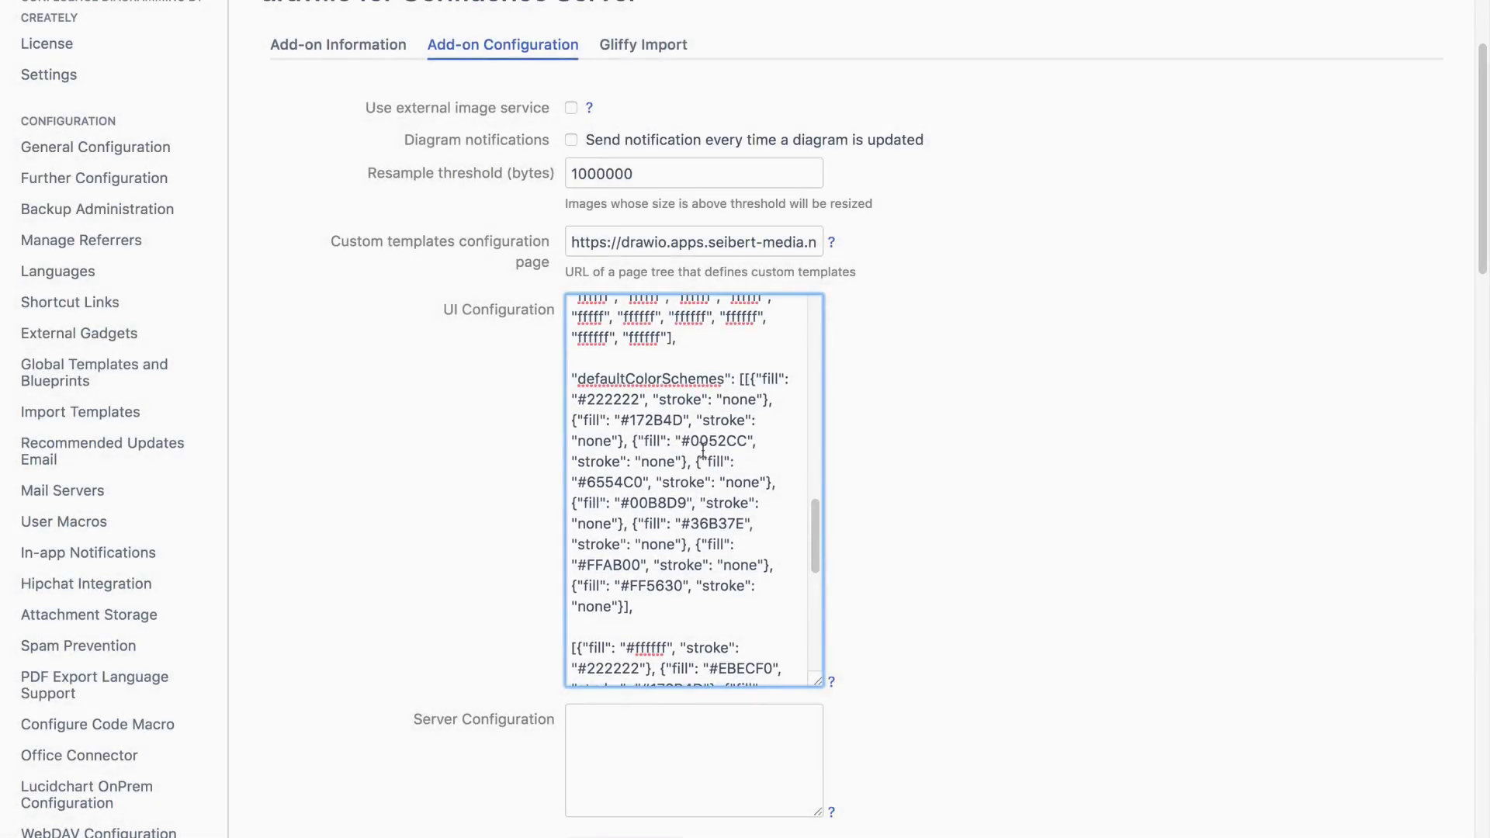
Highlight the first defaultColorSchemes block: #222222 fill with stroke none.
double_click(675, 381)
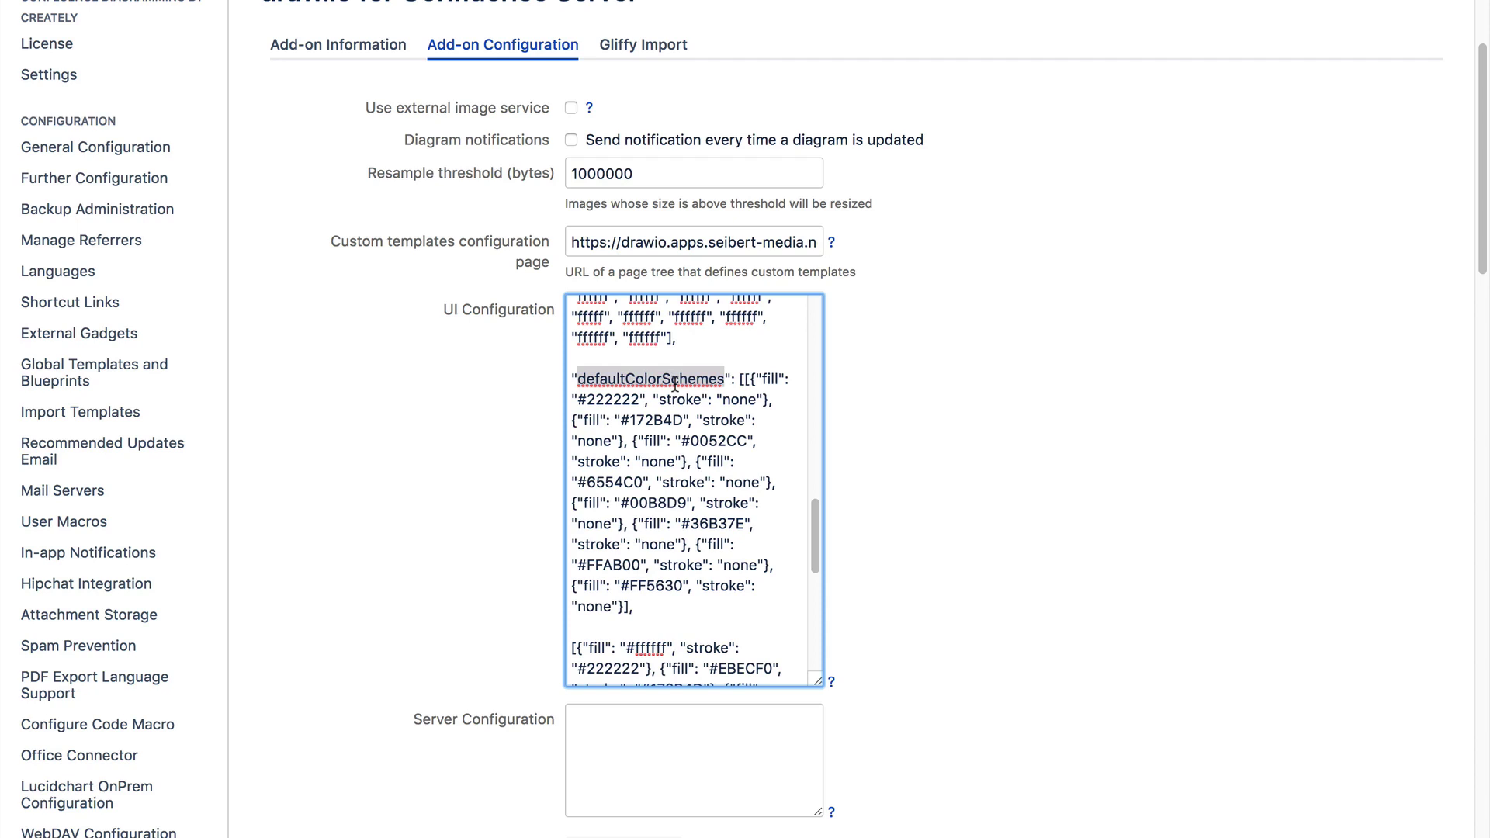
double_click(769, 381)
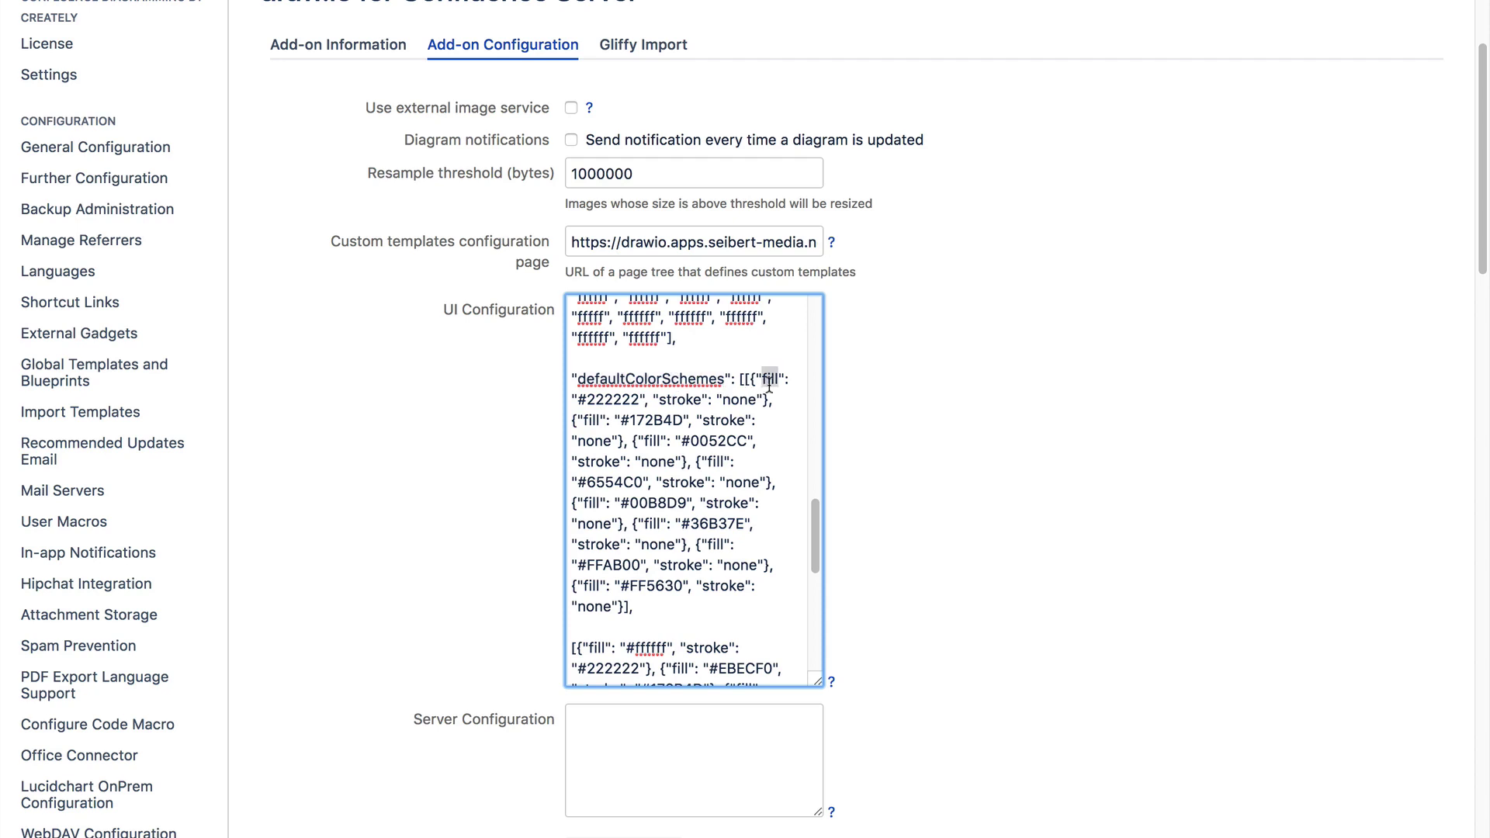
left_click_drag(576, 400, 762, 402)
double_click(680, 400)
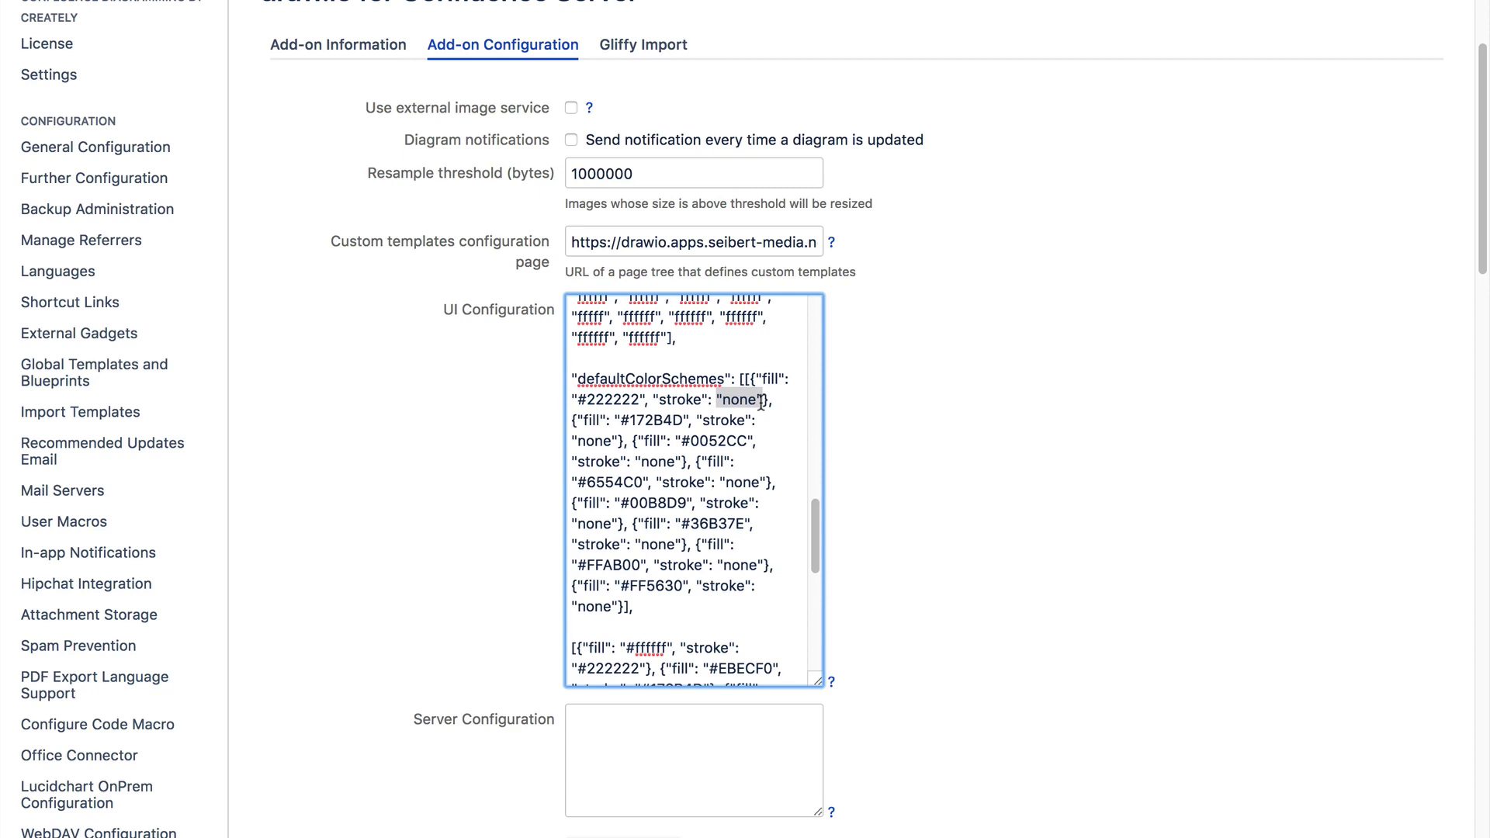
left_click_drag(739, 379, 765, 599)
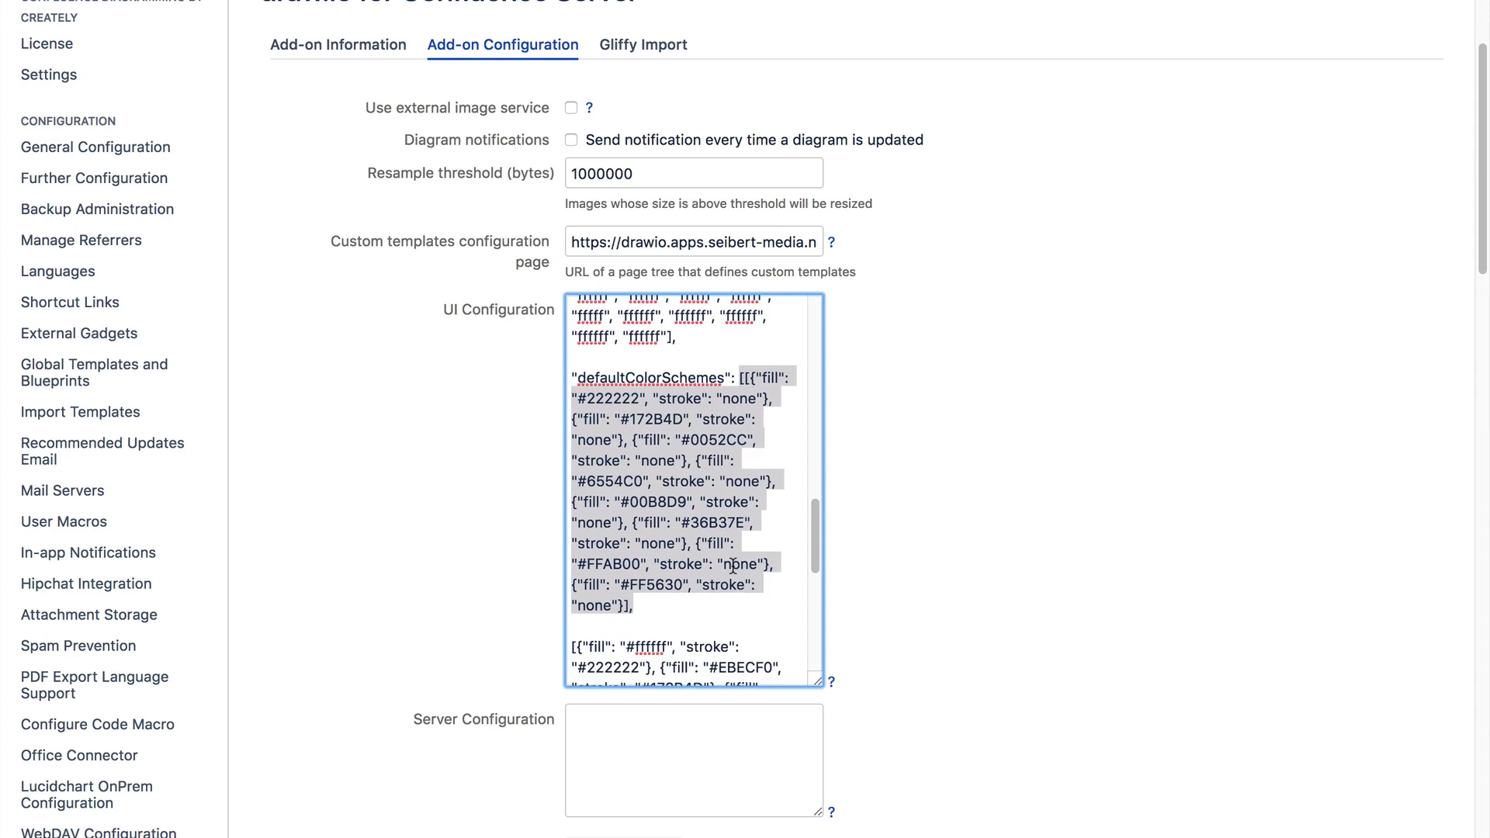
Highlight the remaining colour scheme blocks and save the UI Configuration.
scroll(732, 565, "down", 4)
left_click_drag(571, 400, 713, 625)
scroll(713, 625, "down", 4)
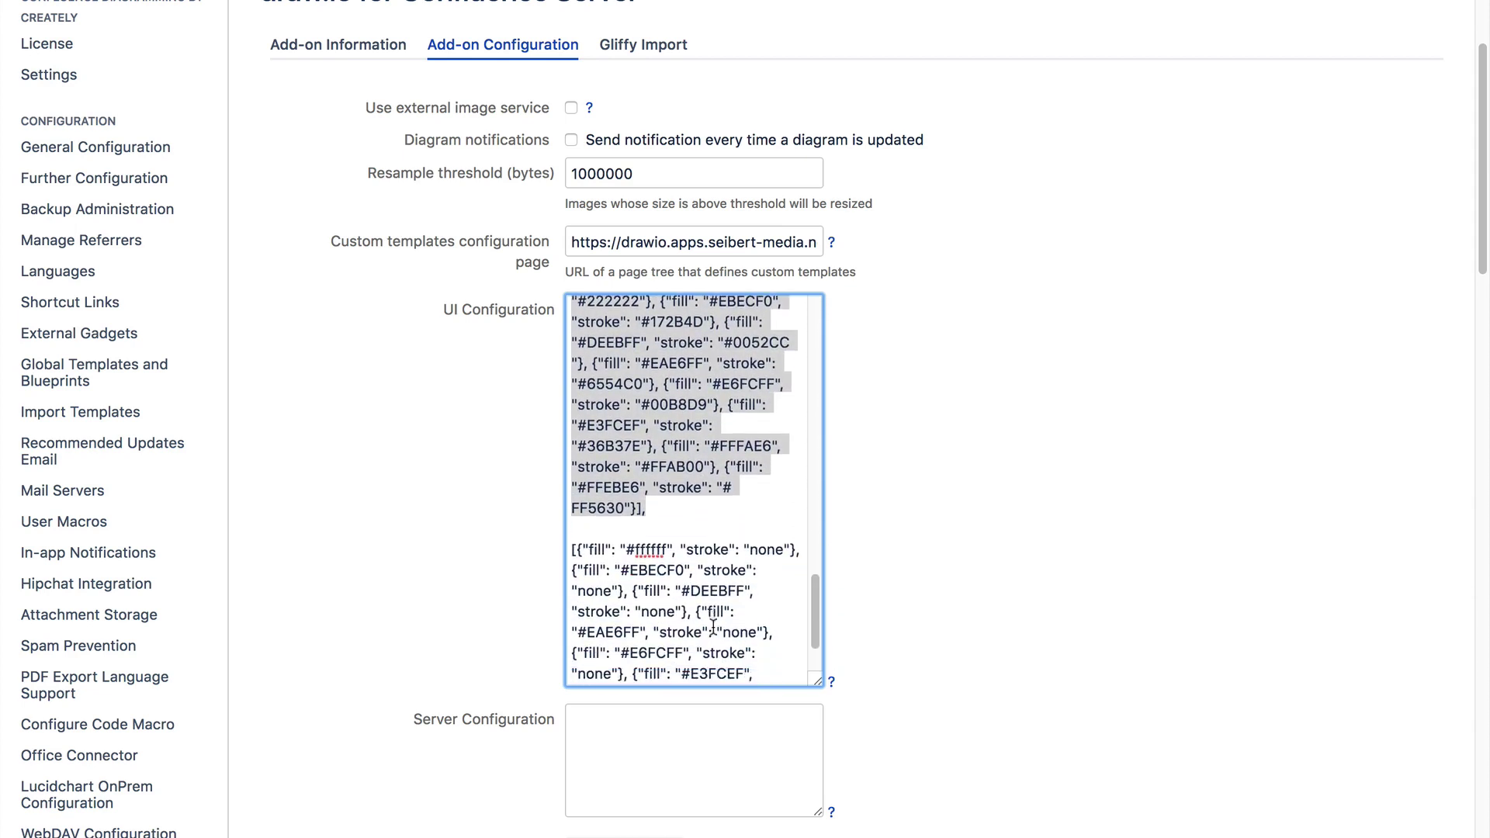
scroll(712, 625, "down", 2)
left_click_drag(572, 464, 687, 696)
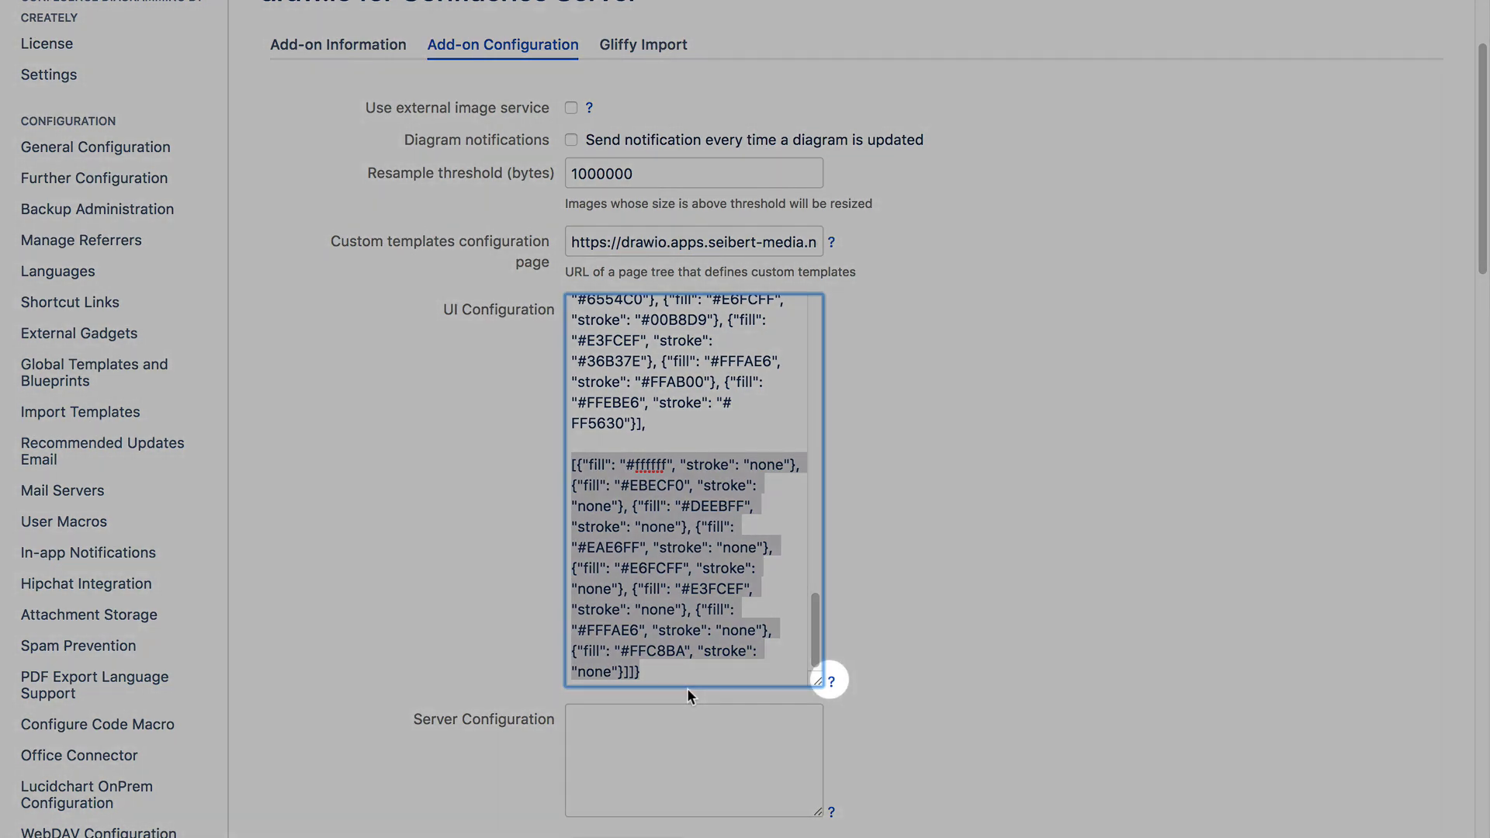
scroll(896, 724, "down", 3)
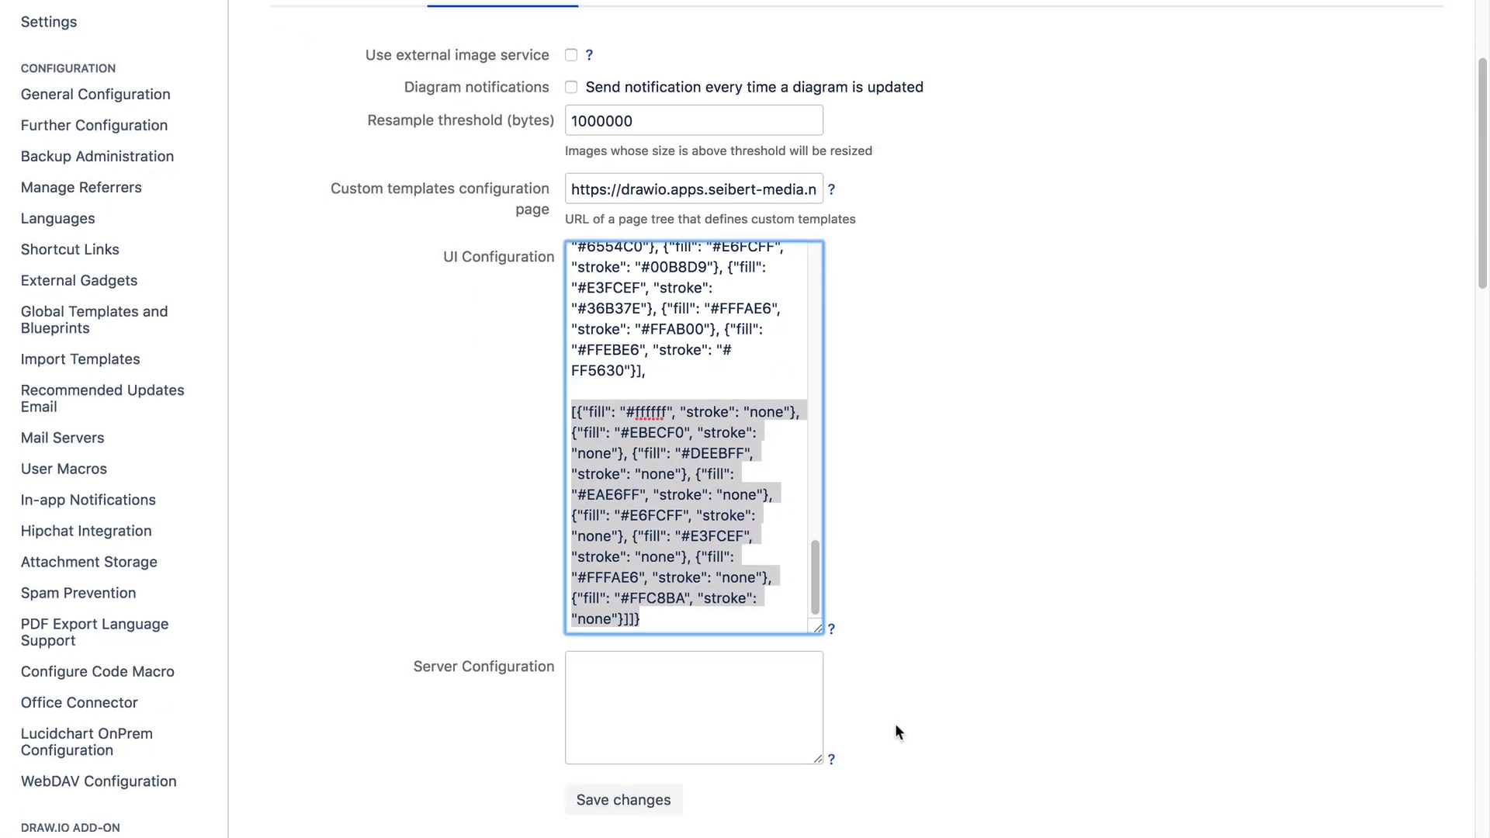
left_click(654, 683)
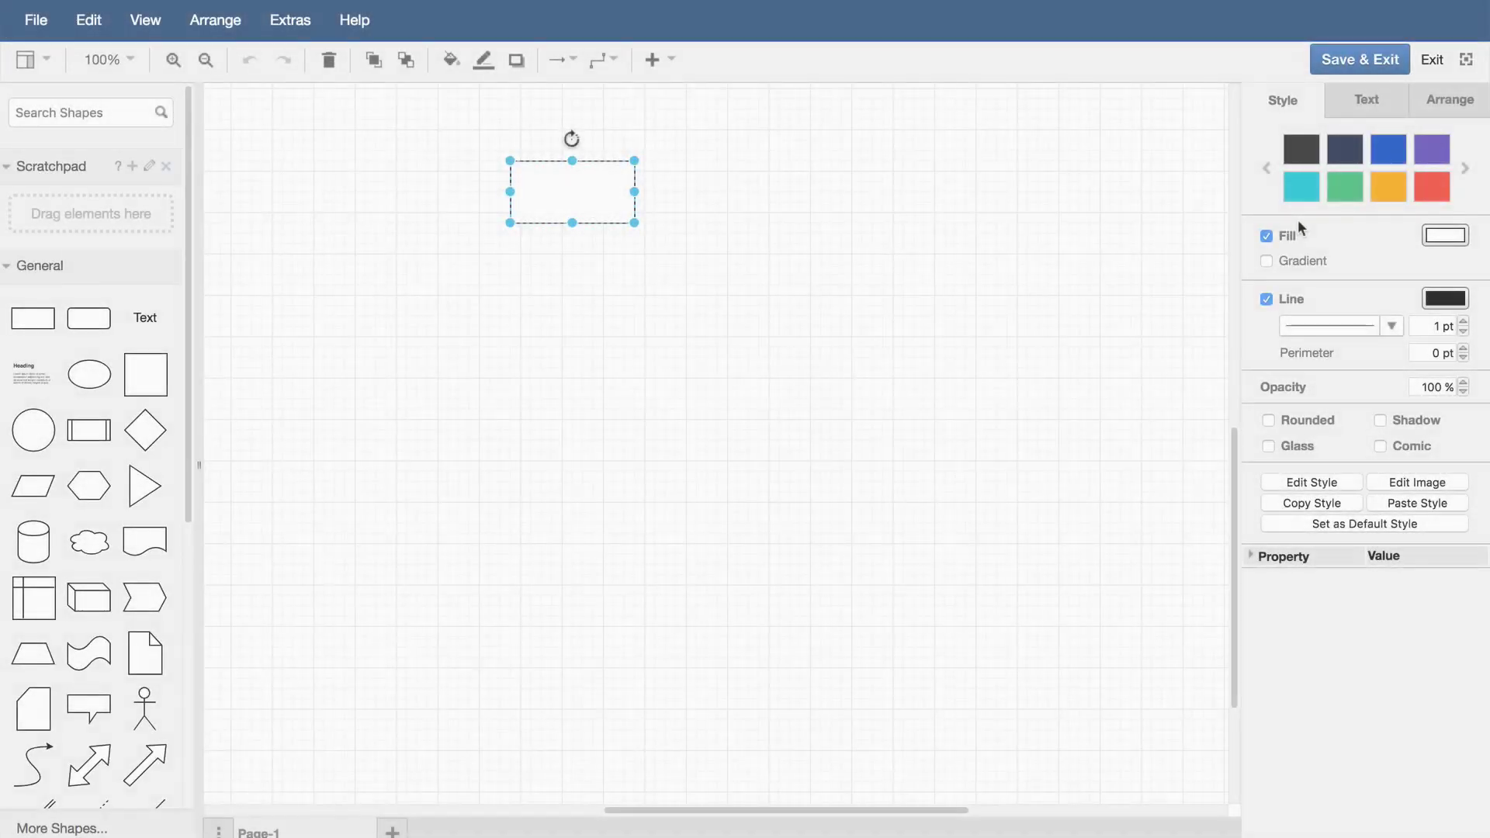
Cycle back through the style swatches to the stroke-free pastel scheme.
left_click(1269, 169)
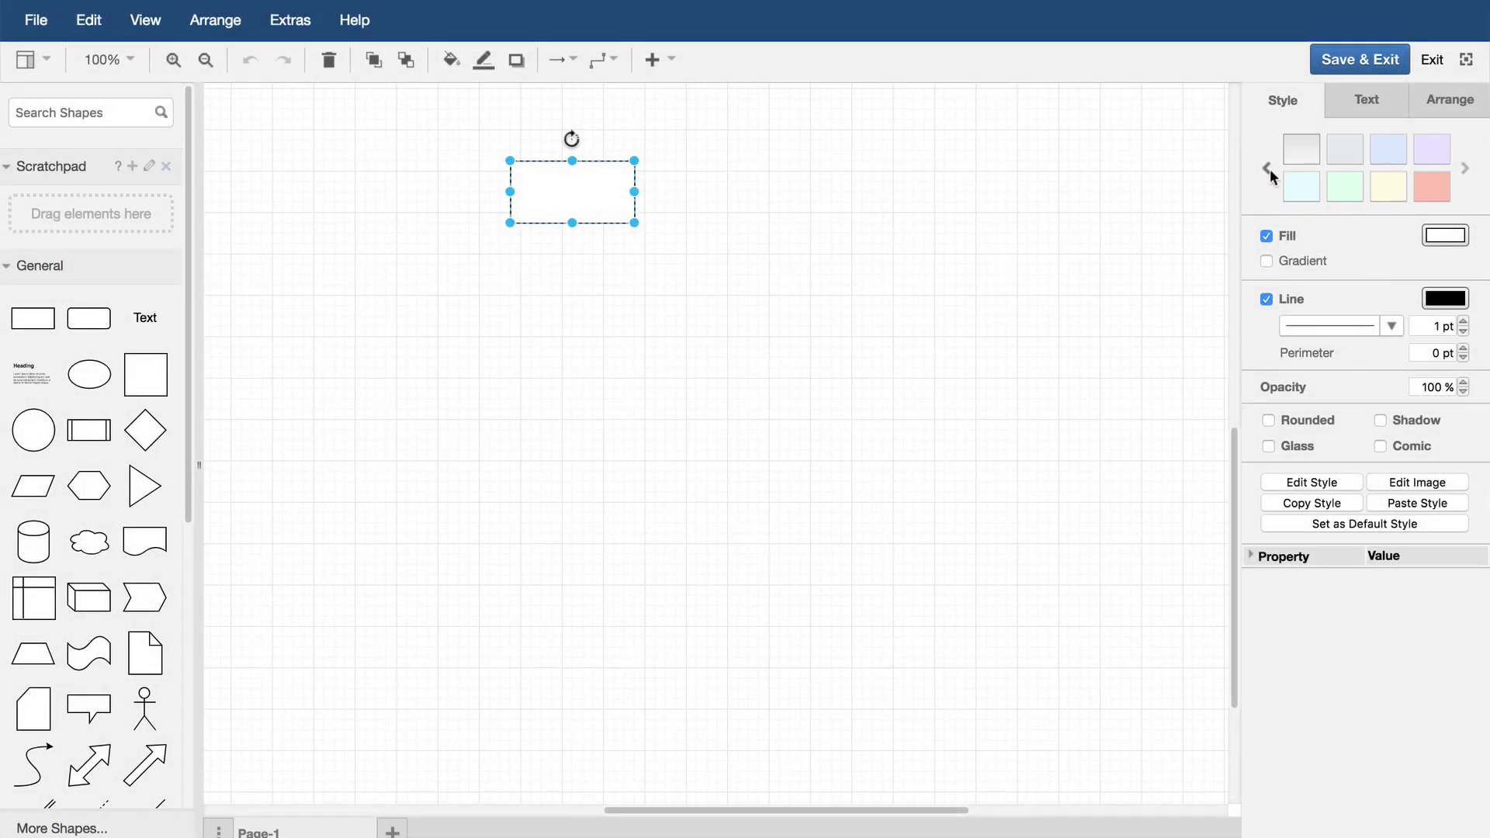
left_click(1268, 170)
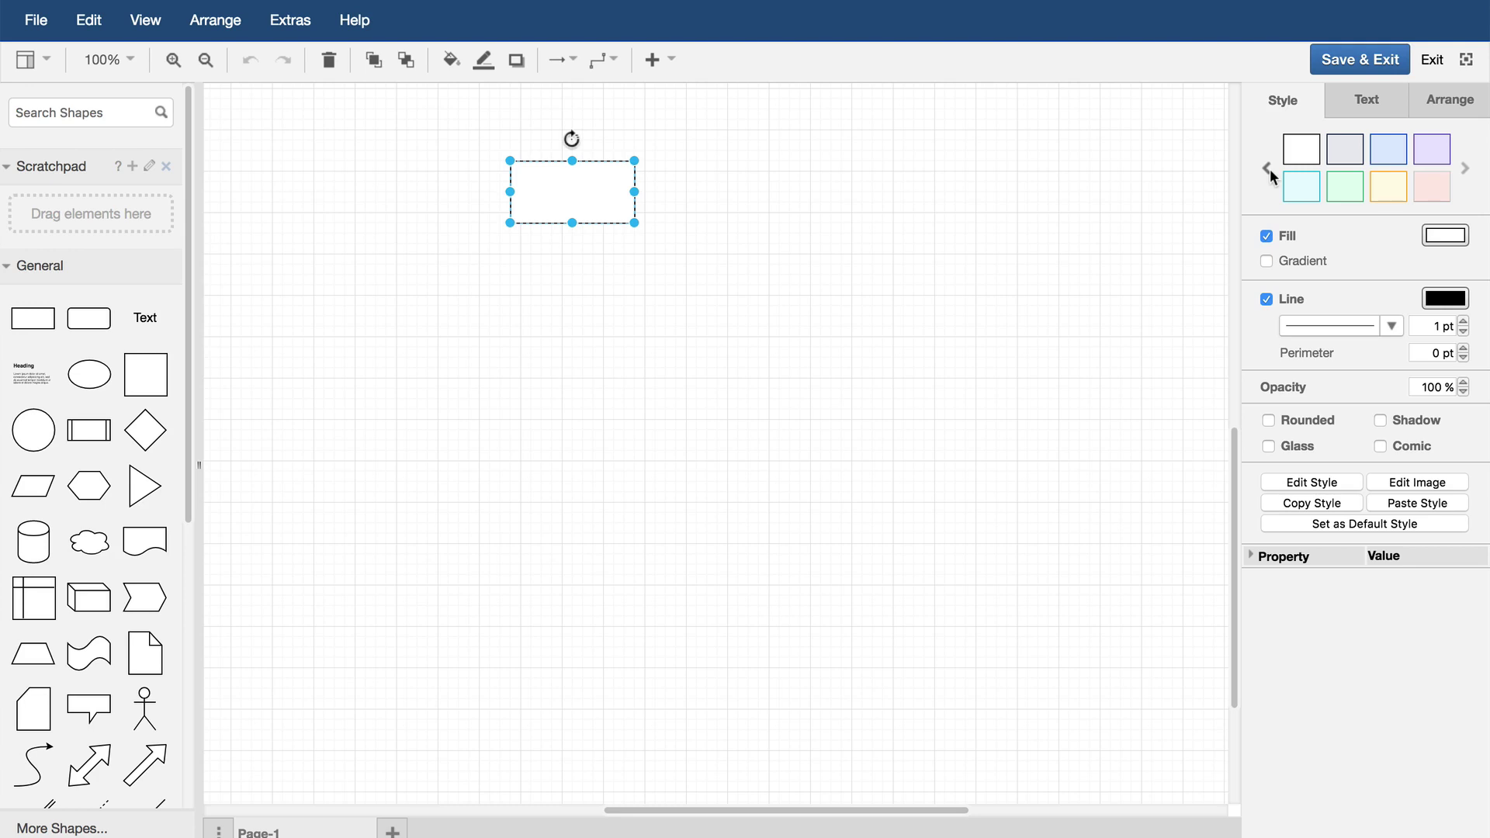